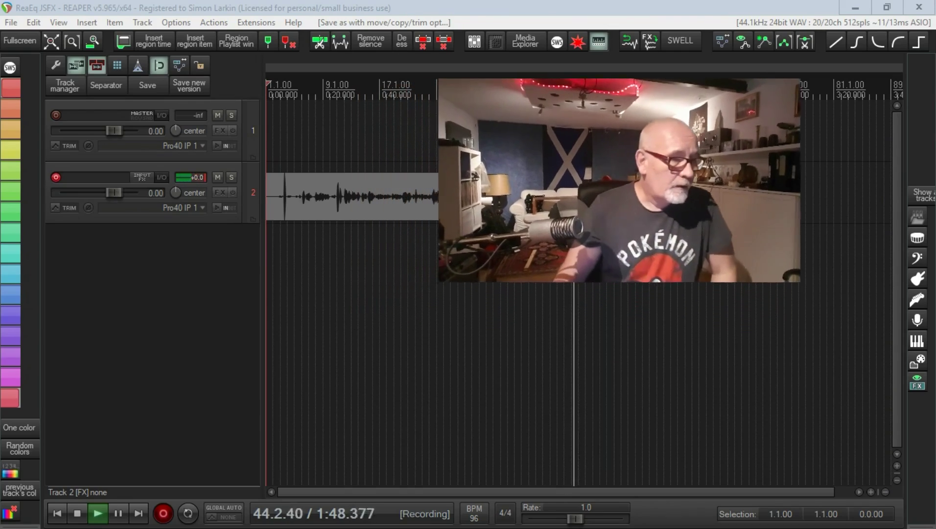
# Locate the ReJJ folder on the USB drive, then close the file browser
pyautogui.hotkey('alt', 'Tab')
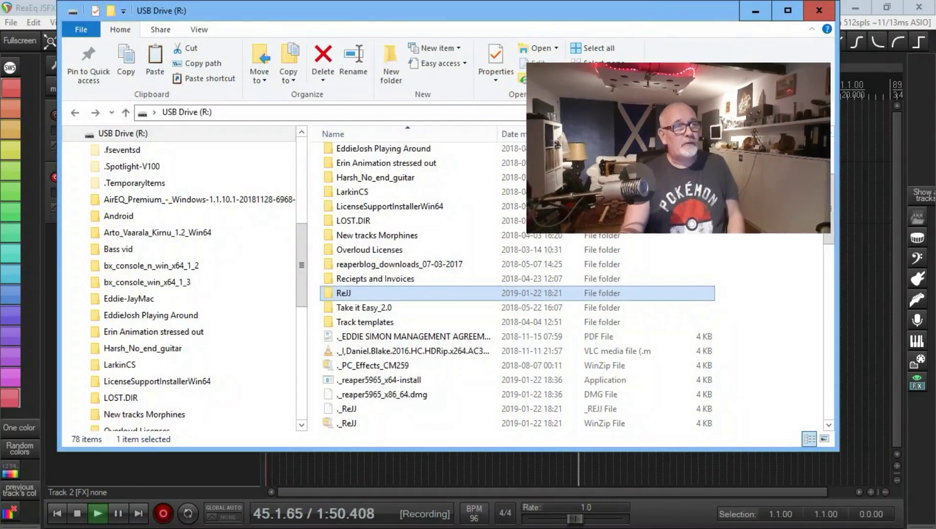
pyautogui.scroll(-10, 451, 249)
pyautogui.scroll(-6, 450, 249)
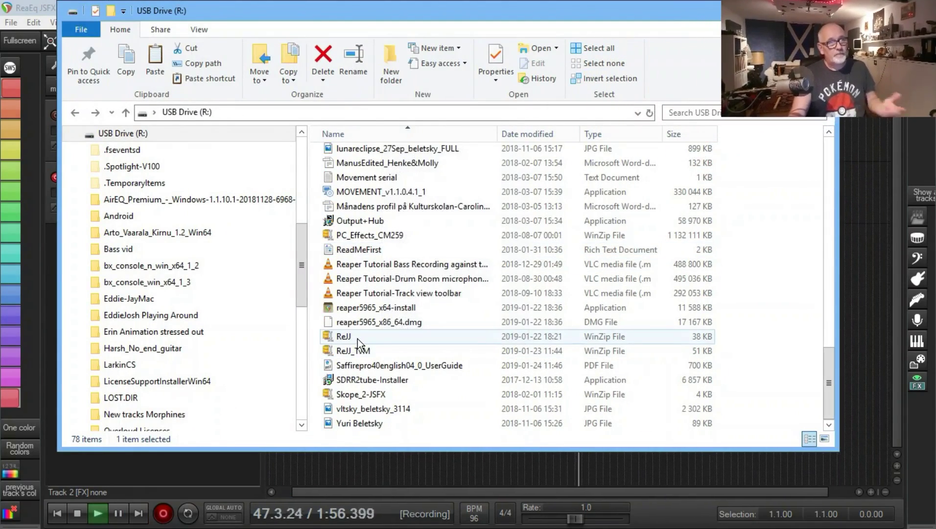
pyautogui.moveTo(357, 339)
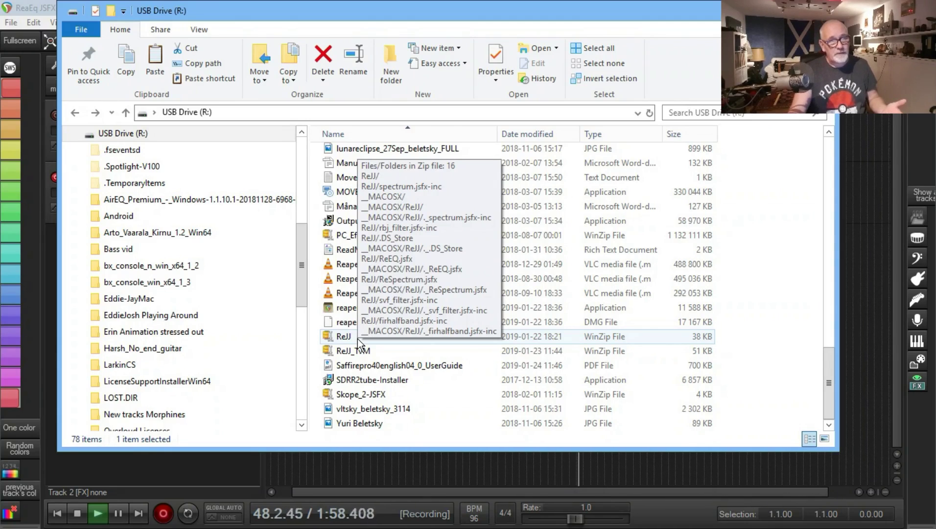
pyautogui.scroll(10, 369, 339)
pyautogui.click(353, 235)
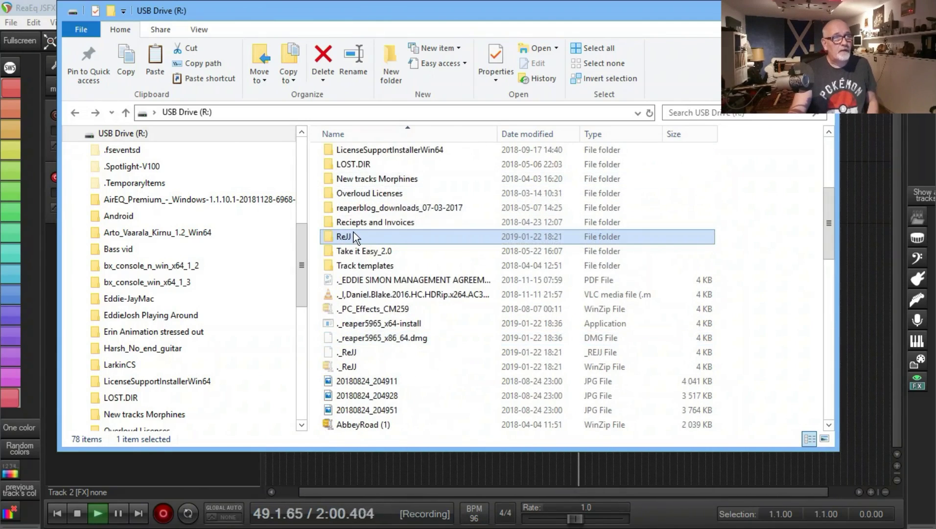
pyautogui.moveTo(353, 232)
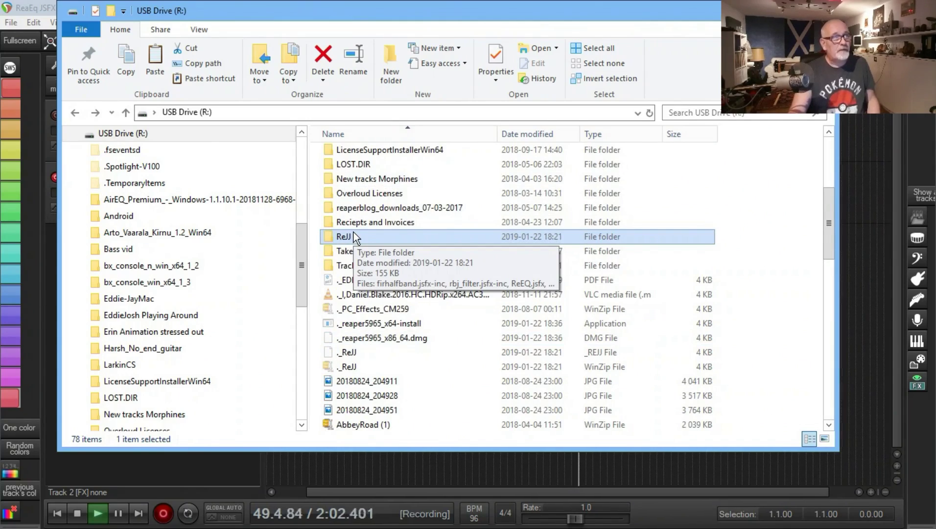
pyautogui.hotkey('alt', 'F4')
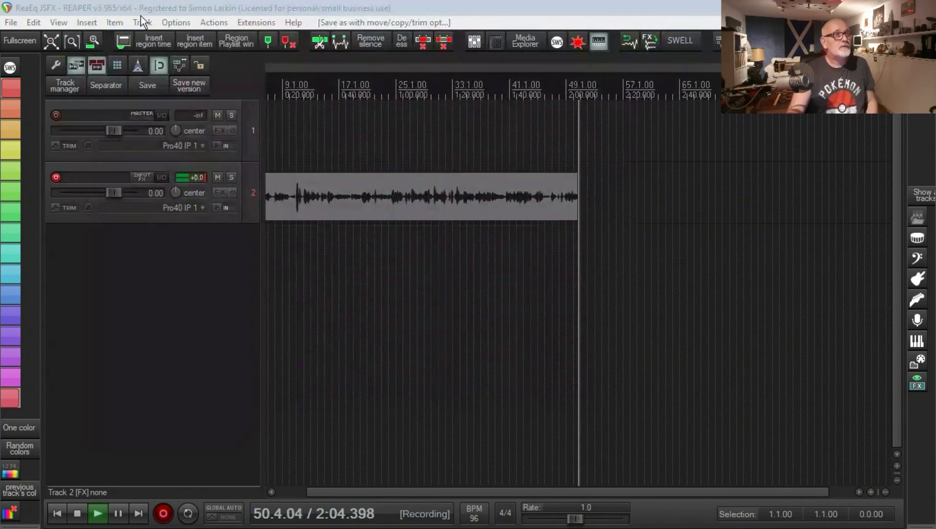
# Reveal REAPER's resource folder in Explorer and find ReJJ inside the Effects folder
pyautogui.click(174, 22)
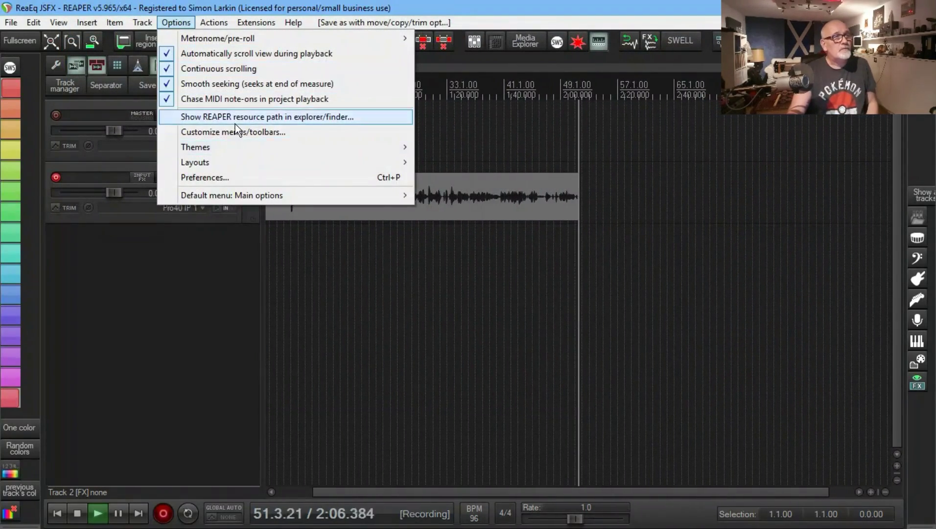
pyautogui.click(239, 118)
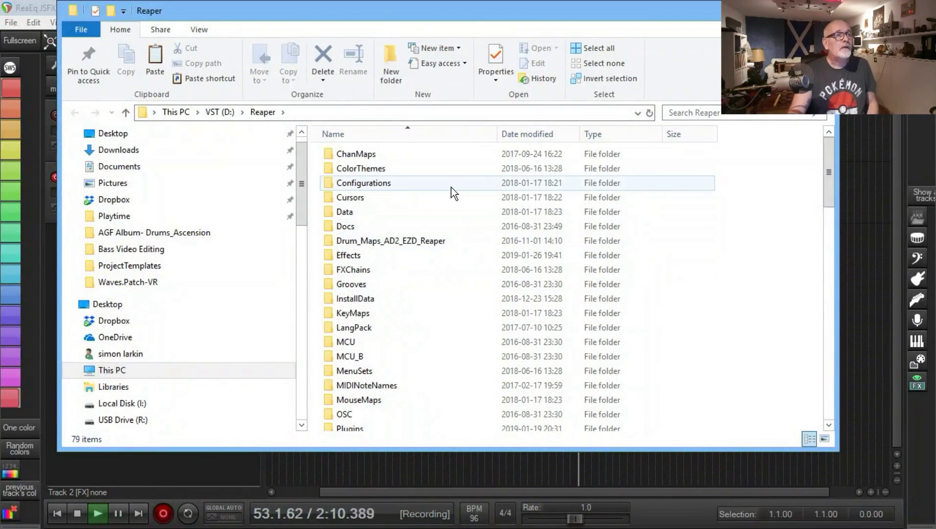
pyautogui.click(389, 258)
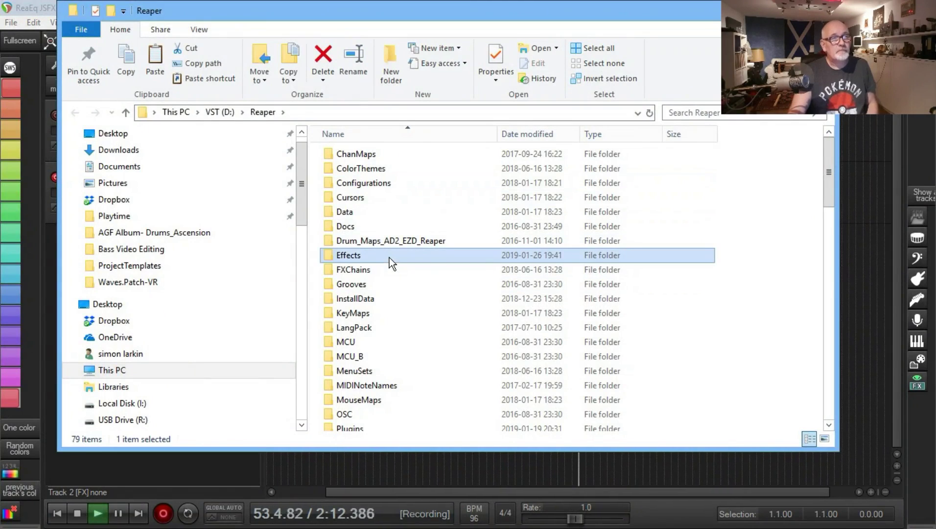
pyautogui.doubleClick(390, 258)
pyautogui.scroll(-3, 417, 262)
pyautogui.scroll(-5, 418, 261)
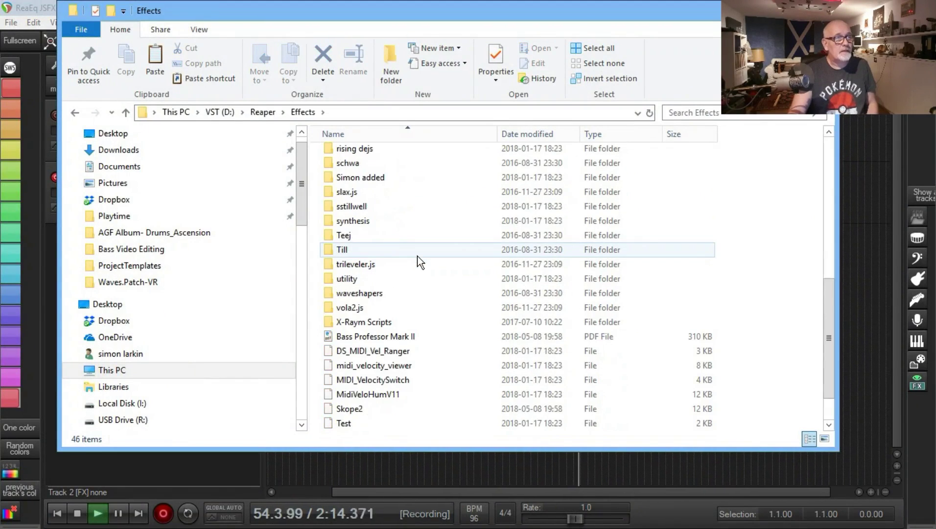
pyautogui.click(343, 193)
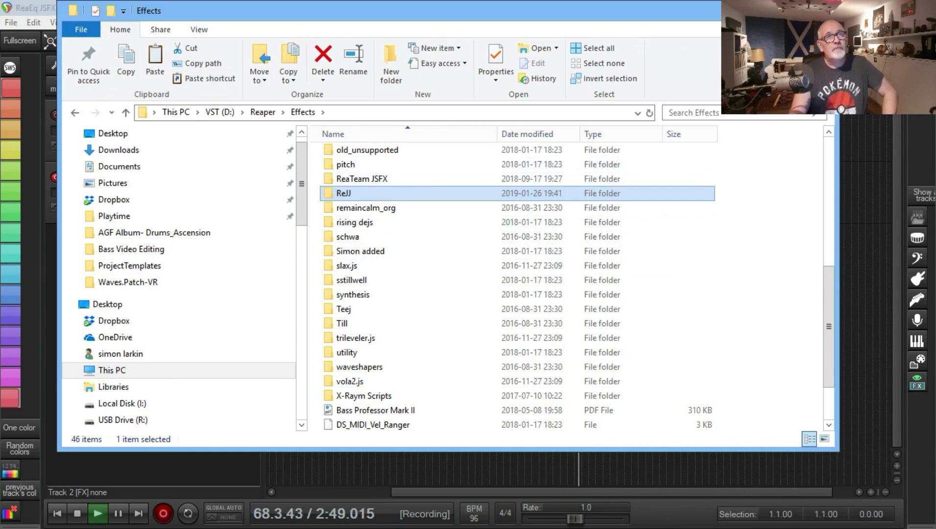
# Reopen REAPER's resource folder from REAPER and enter the Effects folder again
pyautogui.click(828, 8)
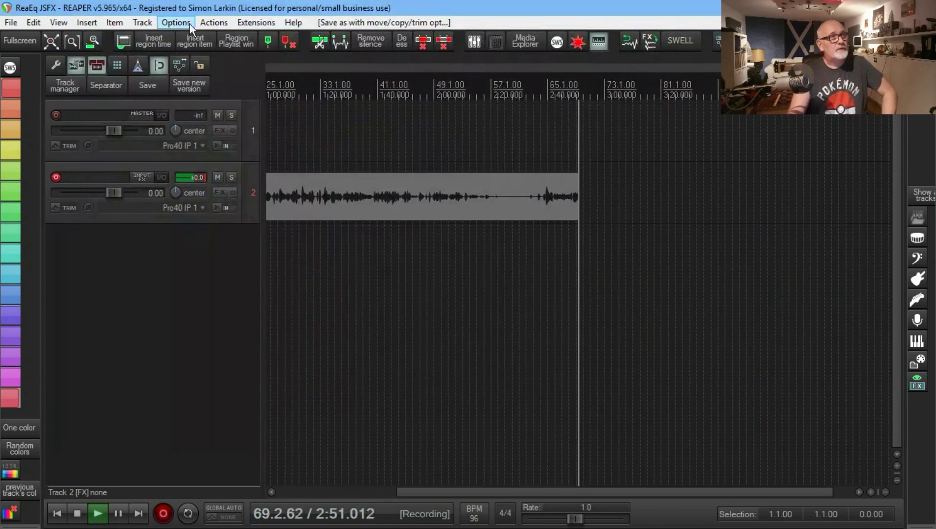
pyautogui.click(176, 22)
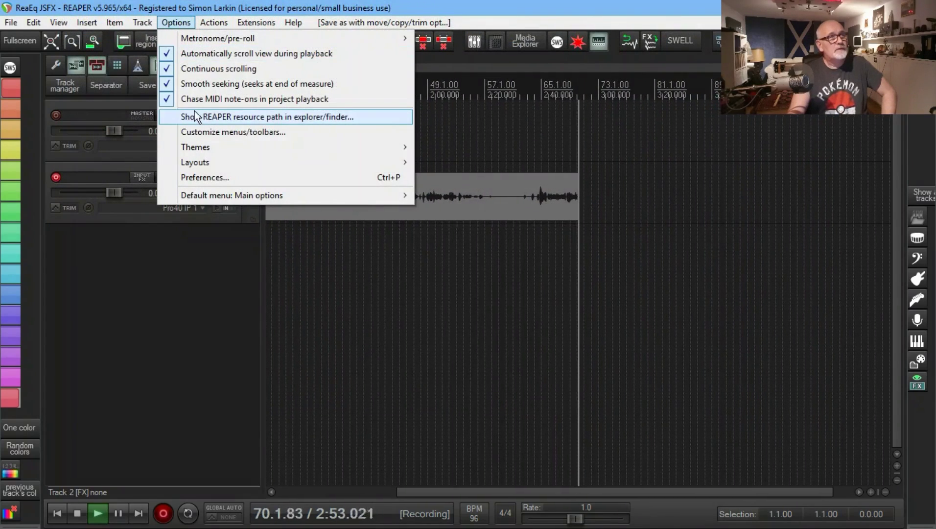
pyautogui.click(300, 118)
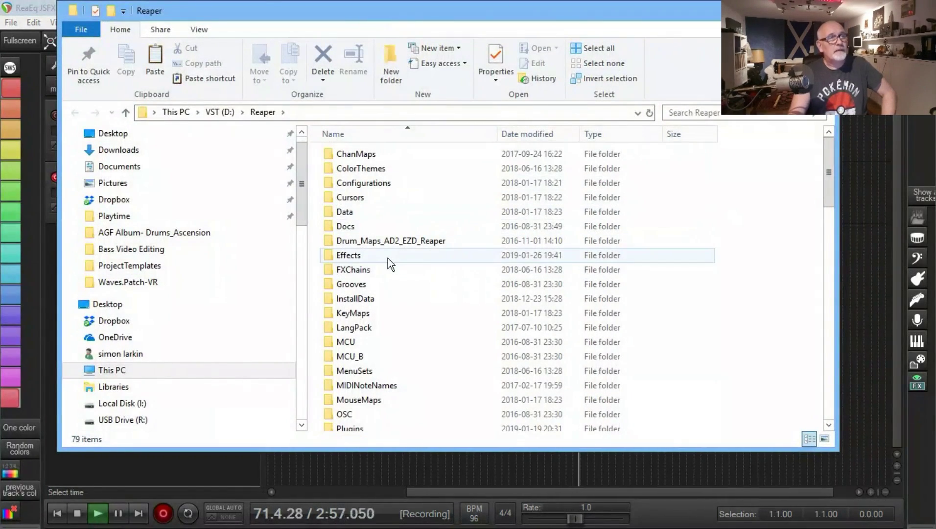
pyautogui.click(388, 255)
pyautogui.doubleClick(480, 255)
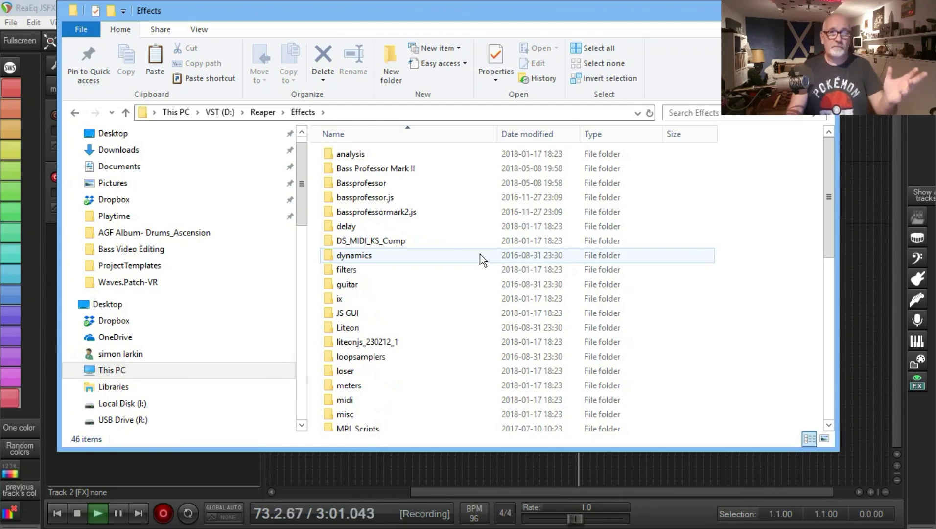
# Insert JS: ReEQ into track 2's FX chain from the Add FX browser
pyautogui.hotkey('alt', 'Tab')
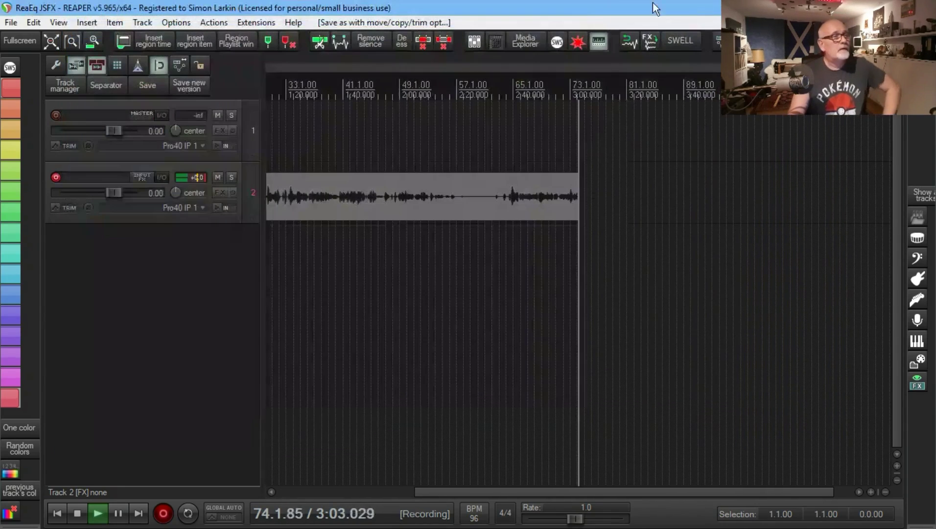
pyautogui.click(224, 193)
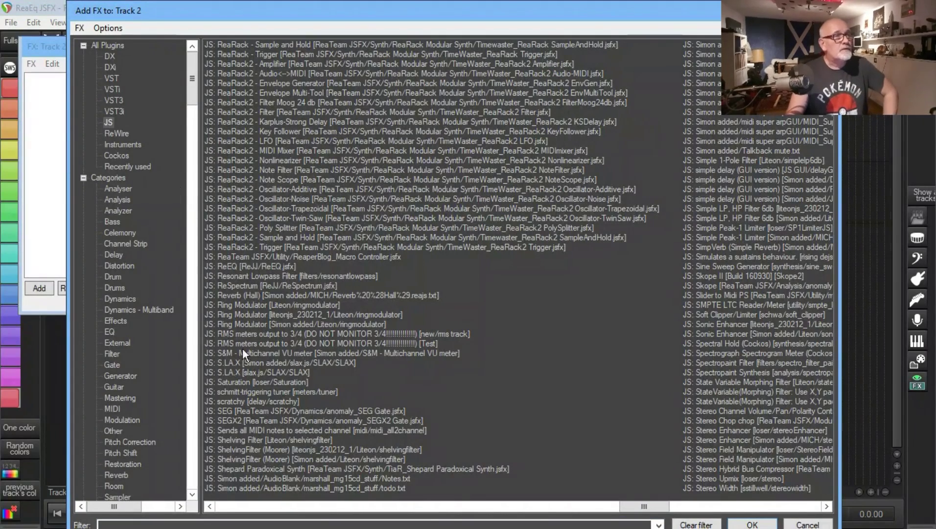
pyautogui.doubleClick(263, 267)
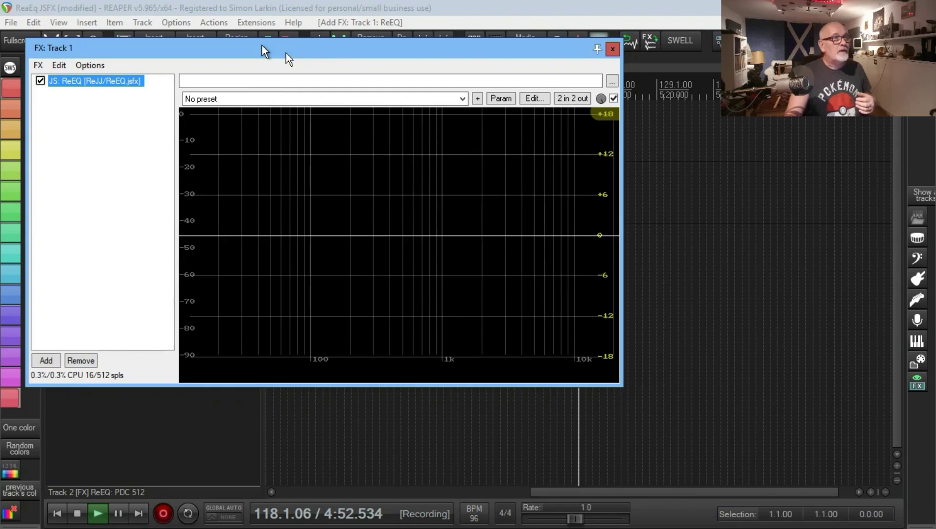
# Move the FX: Track 1 window aside and turn off track 1's master send
pyautogui.moveTo(286, 53); pyautogui.dragTo(574, 105)
pyautogui.click(162, 115)
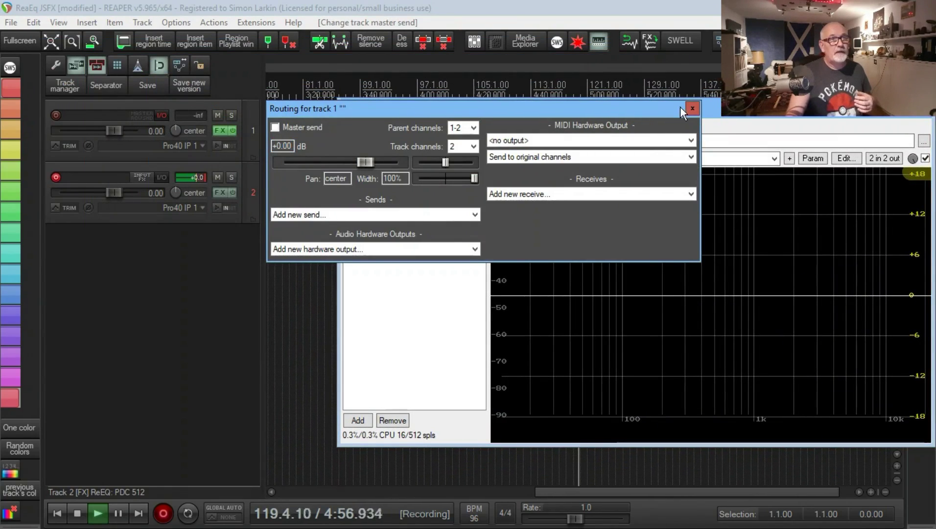
pyautogui.click(692, 108)
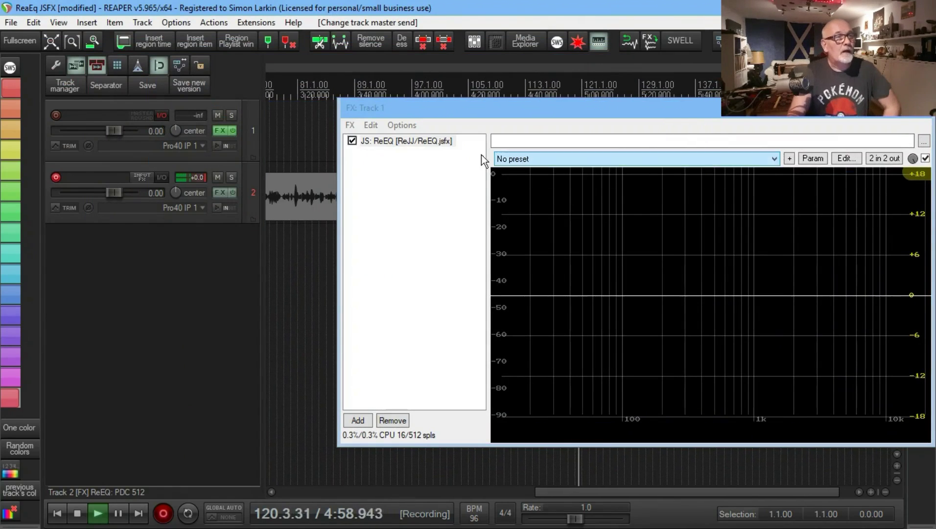
# Add a White Noise Generator ahead of ReEQ on track 1 and show ReEQ's spectrum
pyautogui.click(358, 420)
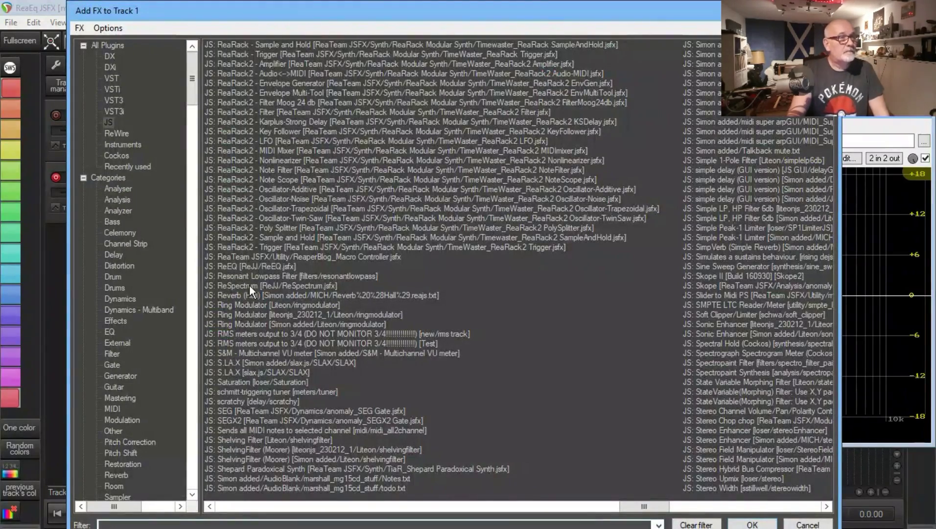
pyautogui.scroll(6, 249, 285)
pyautogui.scroll(-6, 249, 285)
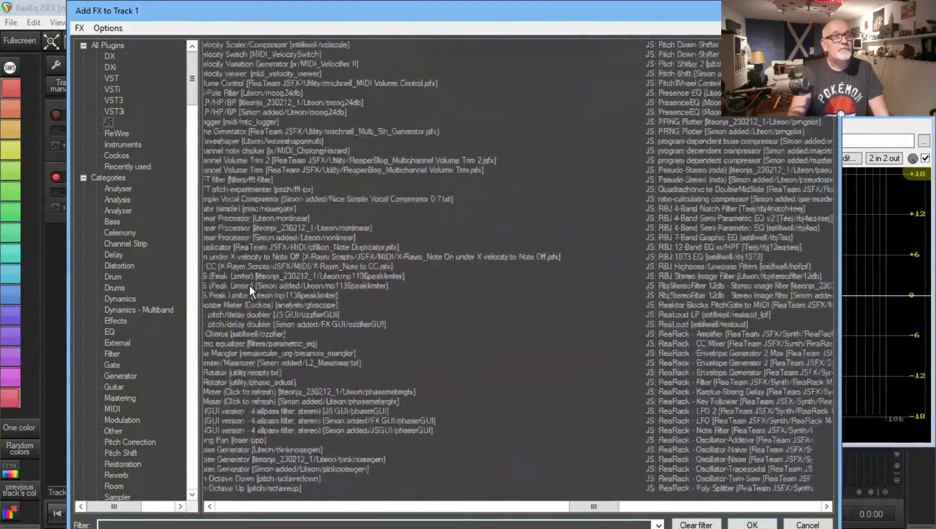
pyautogui.scroll(-3, 249, 285)
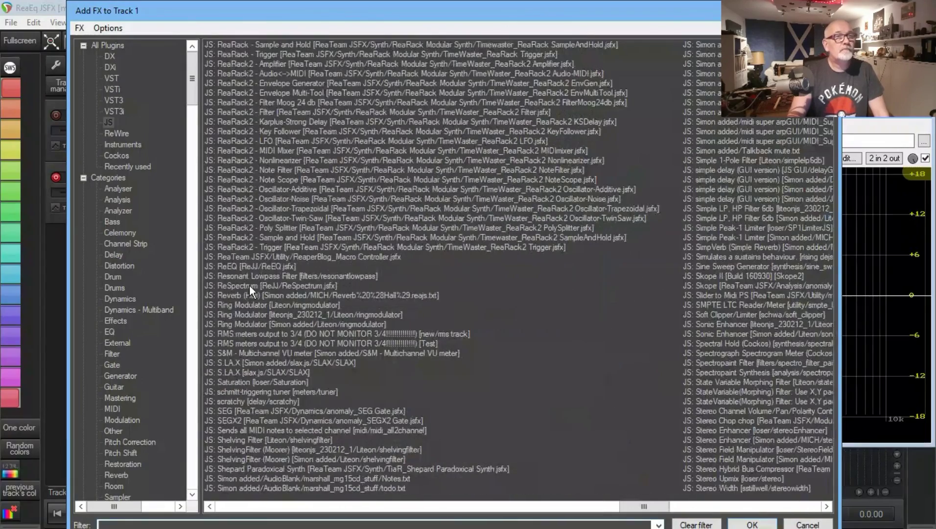
pyautogui.scroll(-3, 249, 286)
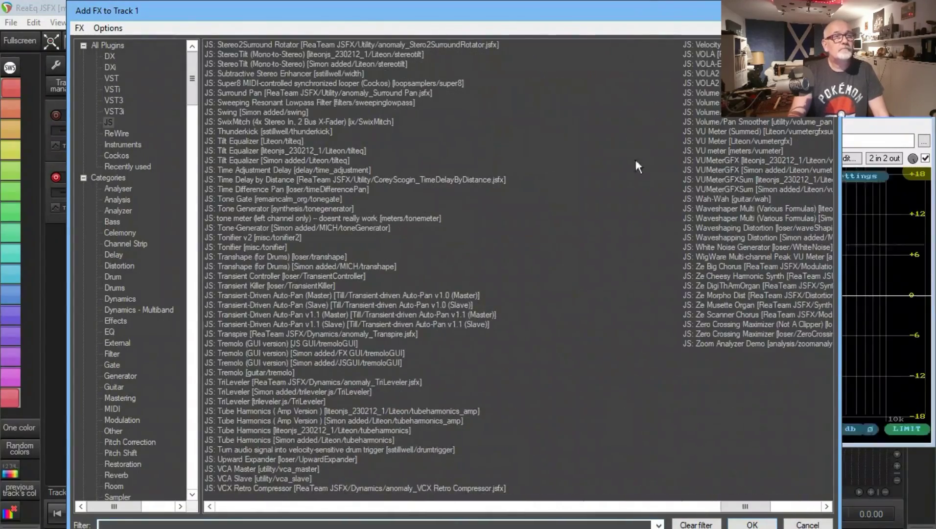
pyautogui.doubleClick(747, 244)
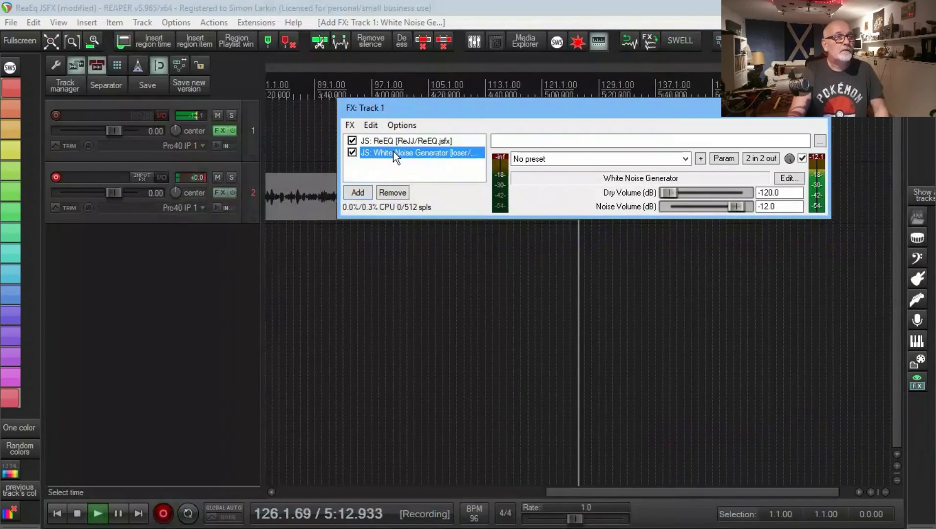
pyautogui.moveTo(394, 151)
pyautogui.mouseDown()
pyautogui.moveTo(406, 150)
pyautogui.moveTo(403, 140)
pyautogui.mouseUp()
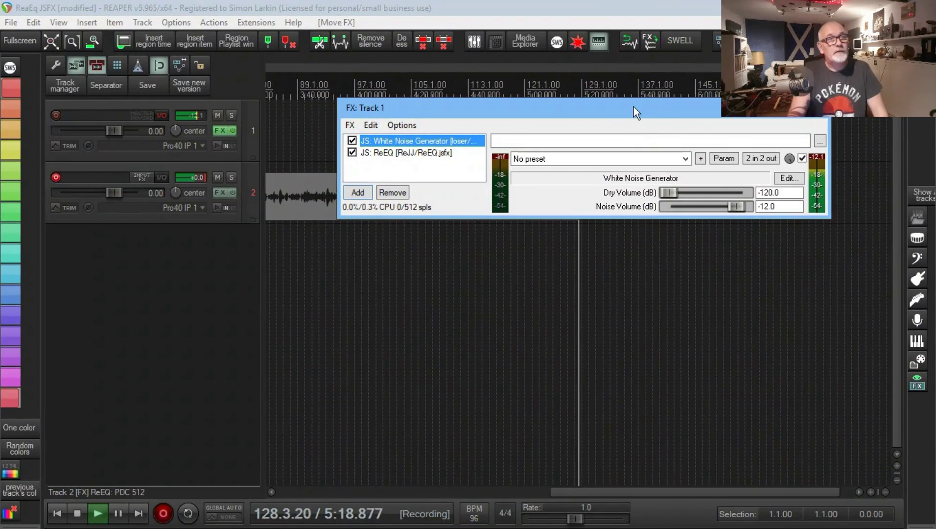
pyautogui.click(399, 153)
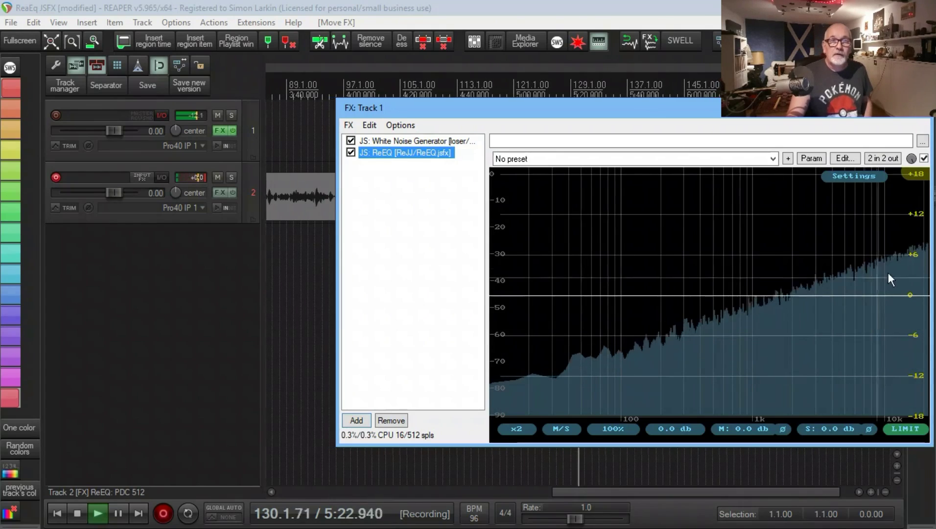
# Float ReEQ in its own enlarged window and add a low band near 10.3 Hz
pyautogui.moveTo(803, 108); pyautogui.dragTo(492, 34)
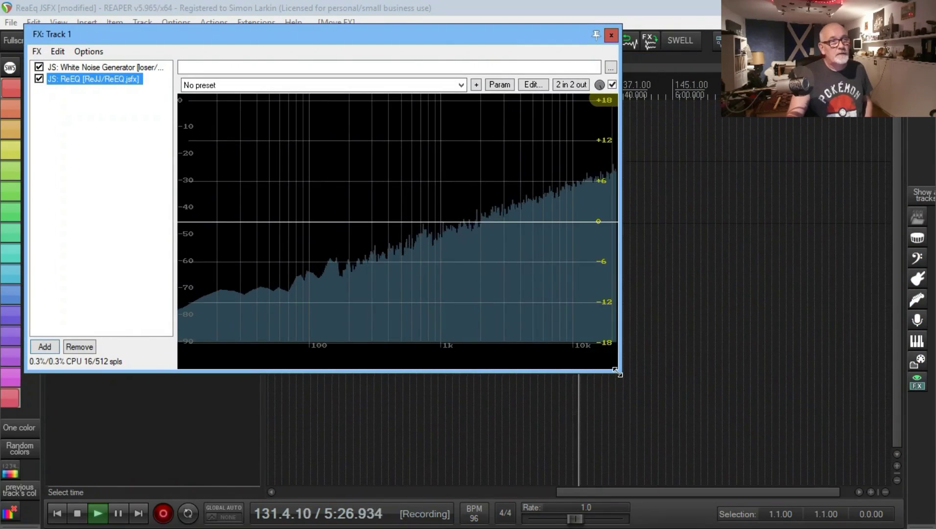
pyautogui.moveTo(618, 372); pyautogui.dragTo(882, 475)
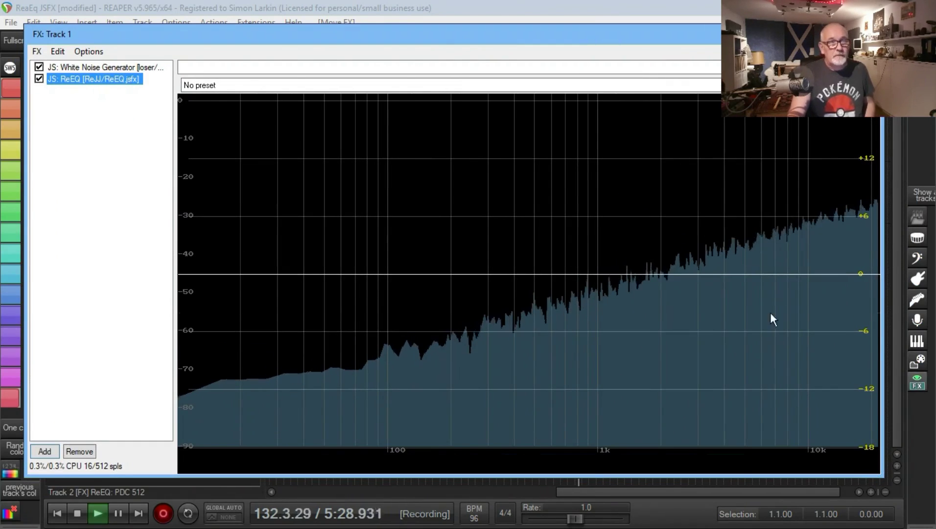
pyautogui.moveTo(524, 334)
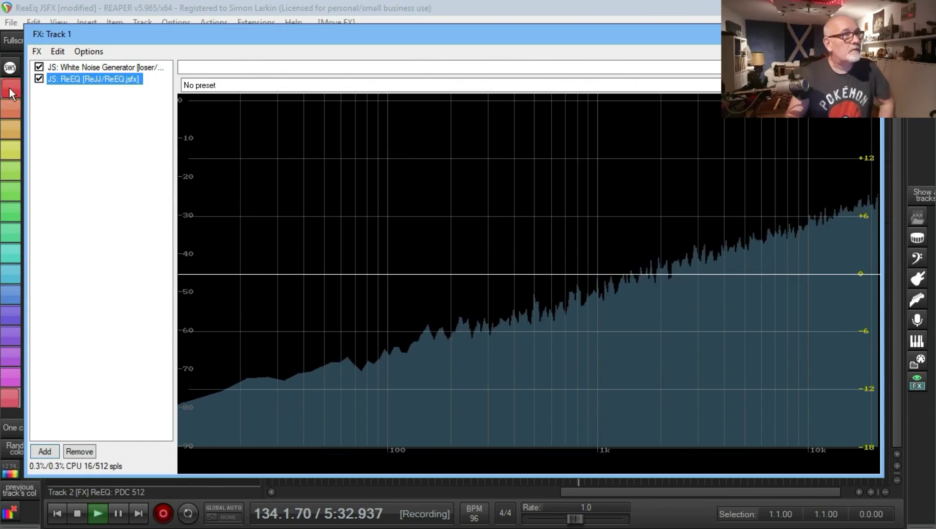
pyautogui.doubleClick(59, 81)
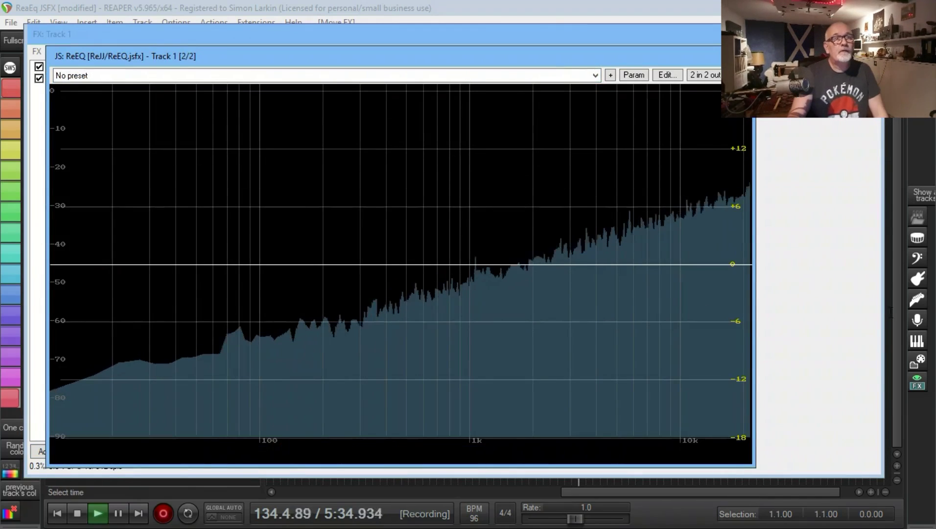
pyautogui.press('Escape')
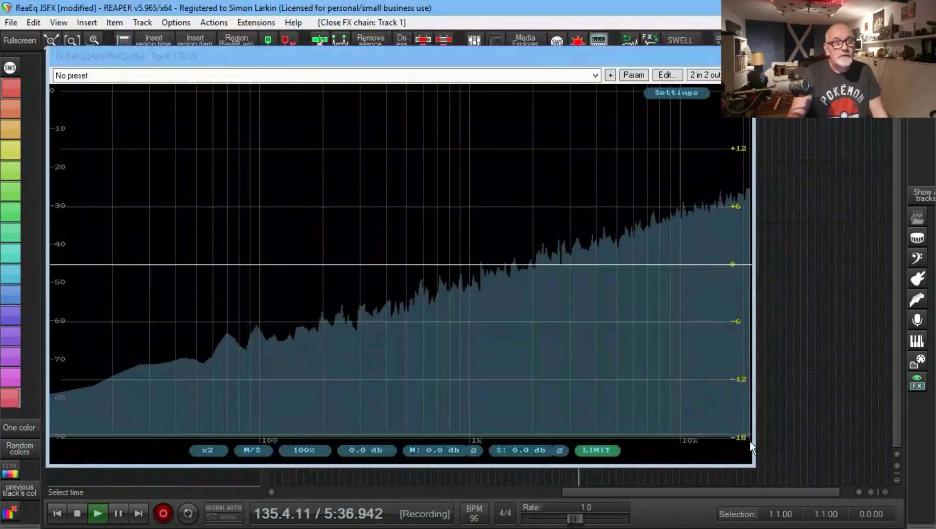
pyautogui.moveTo(755, 466); pyautogui.dragTo(875, 480)
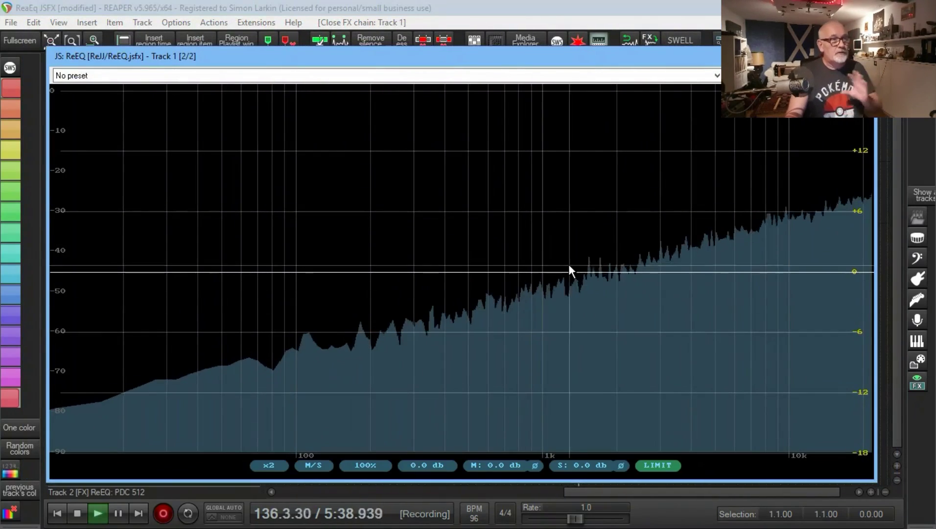
pyautogui.doubleClick(63, 271)
# Push the low band to the far left, add a high cut near 6.34 kHz and a mid boost near 1.09 kHz
pyautogui.moveTo(62, 271); pyautogui.dragTo(200, 260)
pyautogui.moveTo(122, 267); pyautogui.dragTo(53, 256)
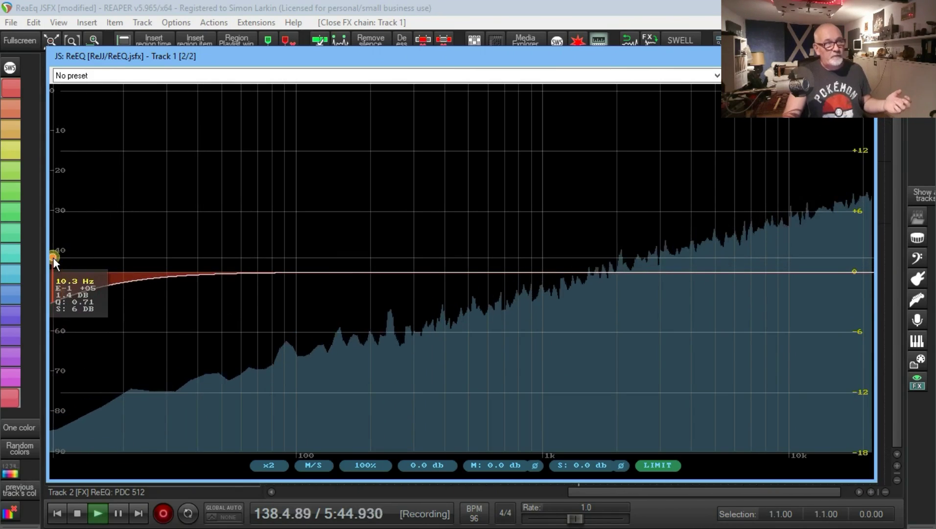
pyautogui.doubleClick(858, 269)
pyautogui.moveTo(858, 269)
pyautogui.mouseDown()
pyautogui.moveTo(775, 265)
pyautogui.moveTo(870, 259)
pyautogui.mouseUp()
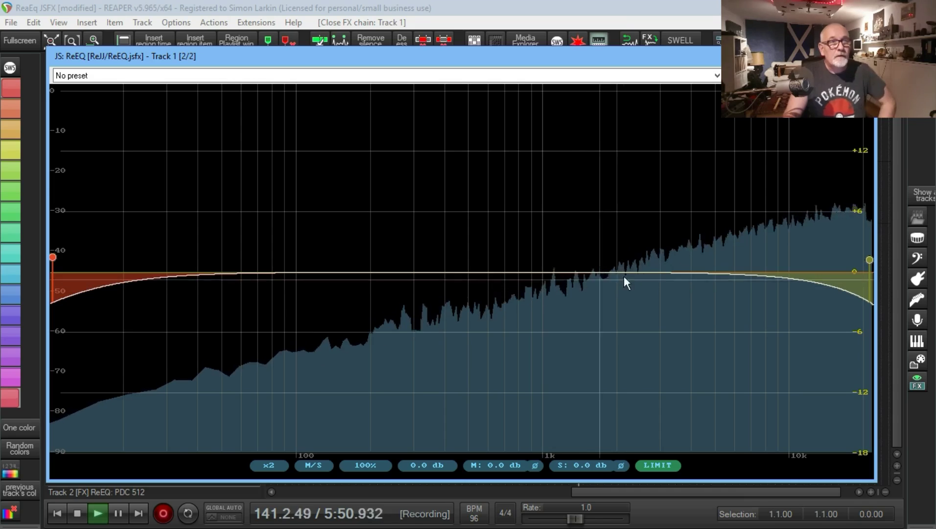
pyautogui.doubleClick(655, 269)
pyautogui.moveTo(656, 269); pyautogui.dragTo(549, 209)
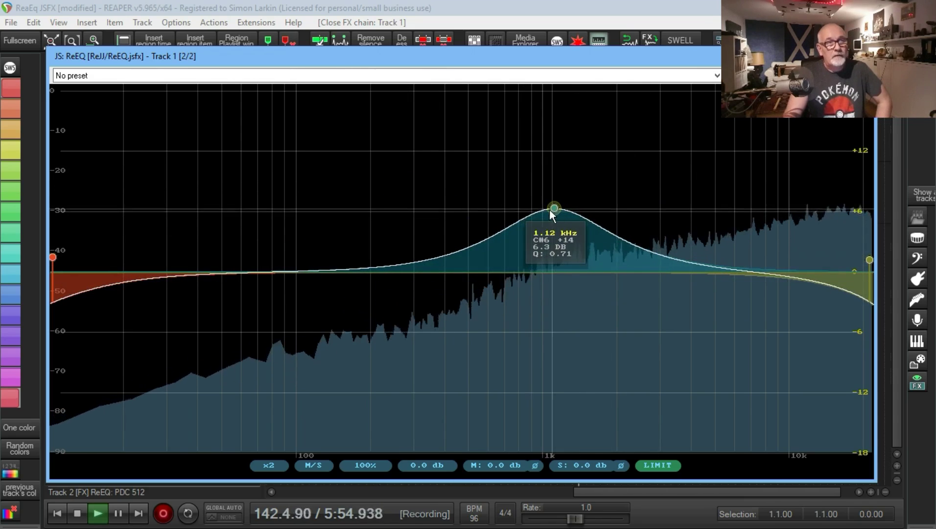
# Try the All Pass shape on the mid band, then set it back to Peak
pyautogui.rightClick(547, 211)
pyautogui.moveTo(611, 238)
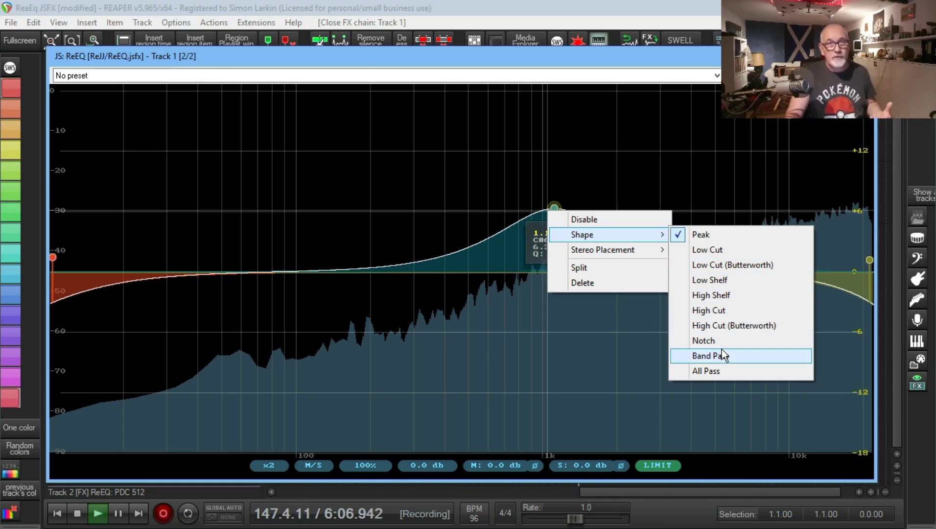
pyautogui.click(721, 371)
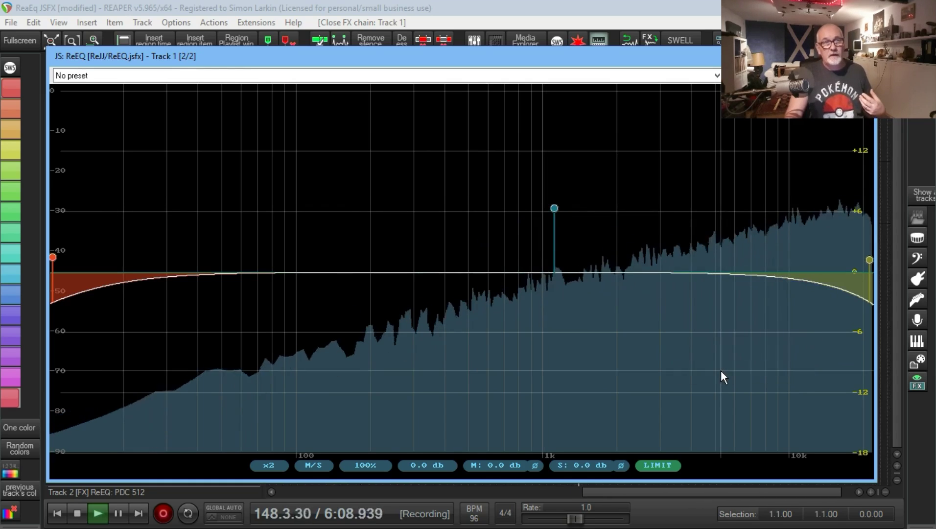
pyautogui.rightClick(553, 211)
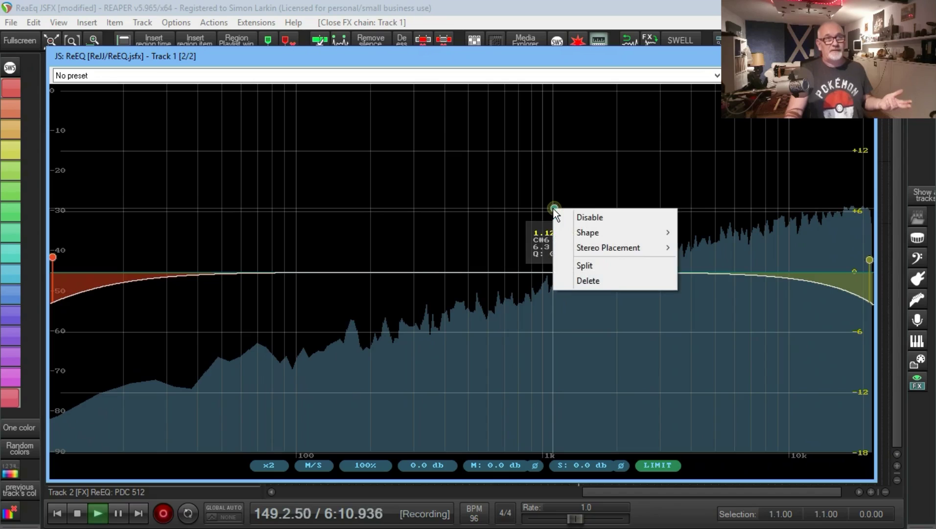
pyautogui.click(727, 234)
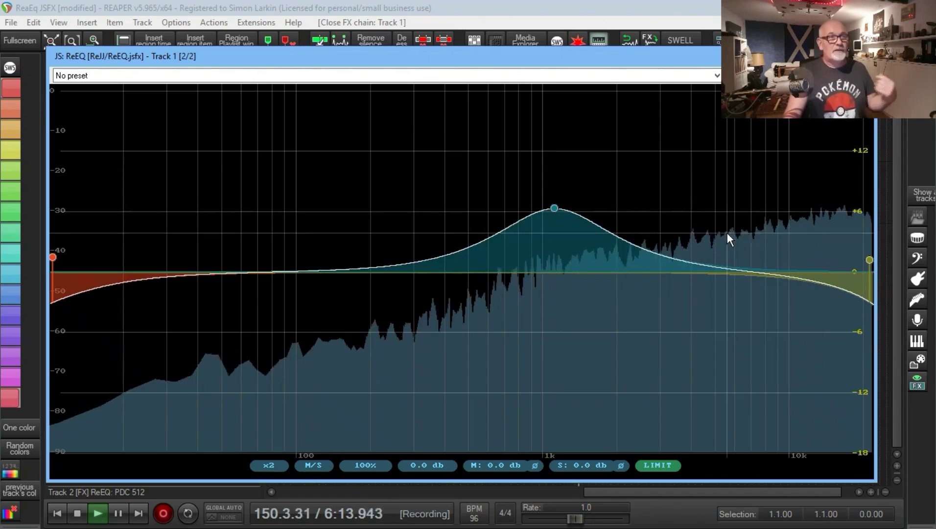
# Raise the peak band and set its stereo placement to Mid
pyautogui.moveTo(552, 210); pyautogui.dragTo(607, 193)
pyautogui.rightClick(607, 191)
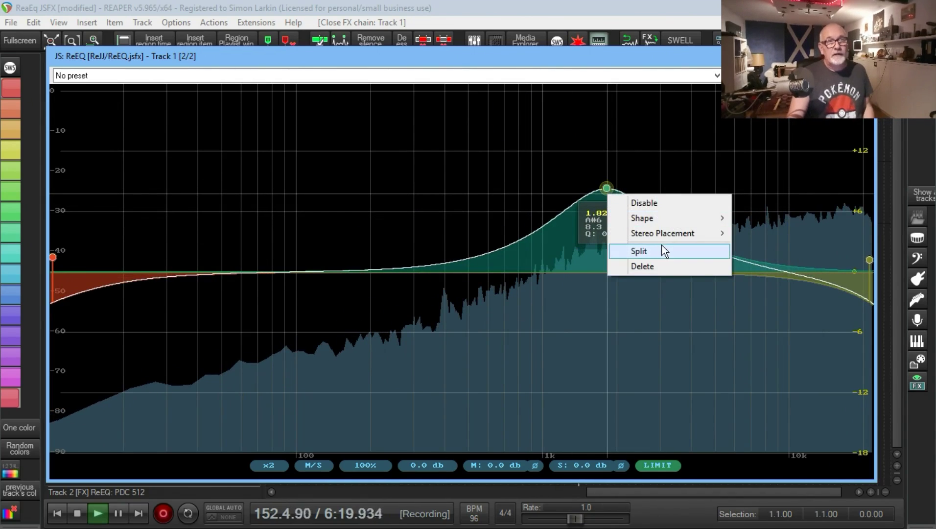
pyautogui.moveTo(680, 236)
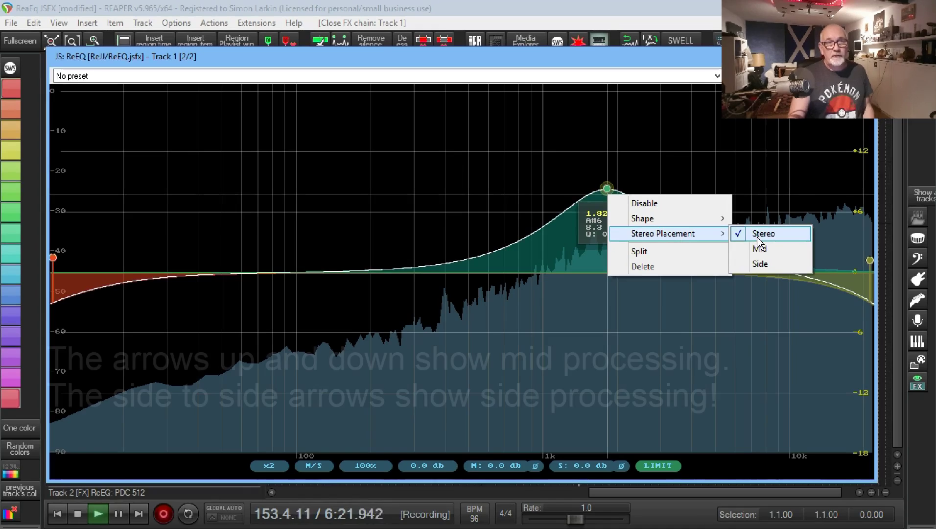
pyautogui.click(759, 250)
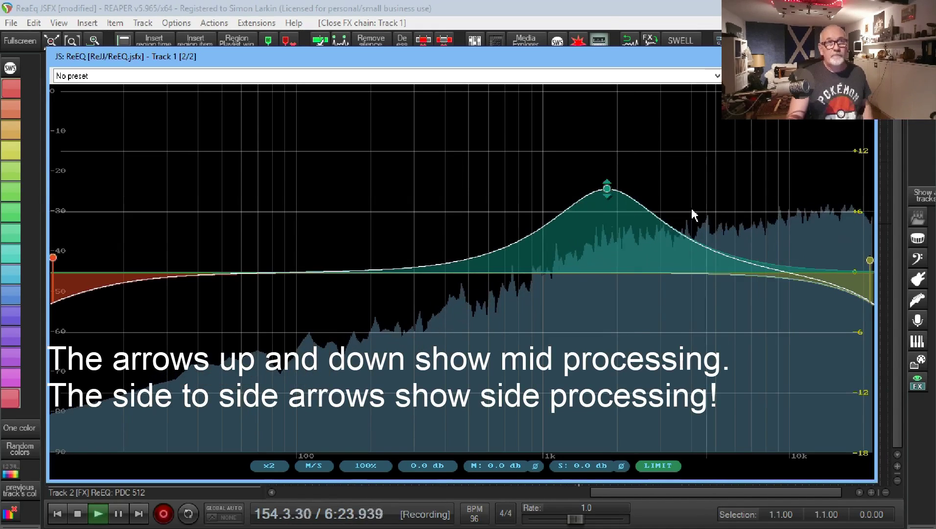
# Switch the band to Side only and lower it to about 922 Hz at +2.7 dB
pyautogui.rightClick(607, 190)
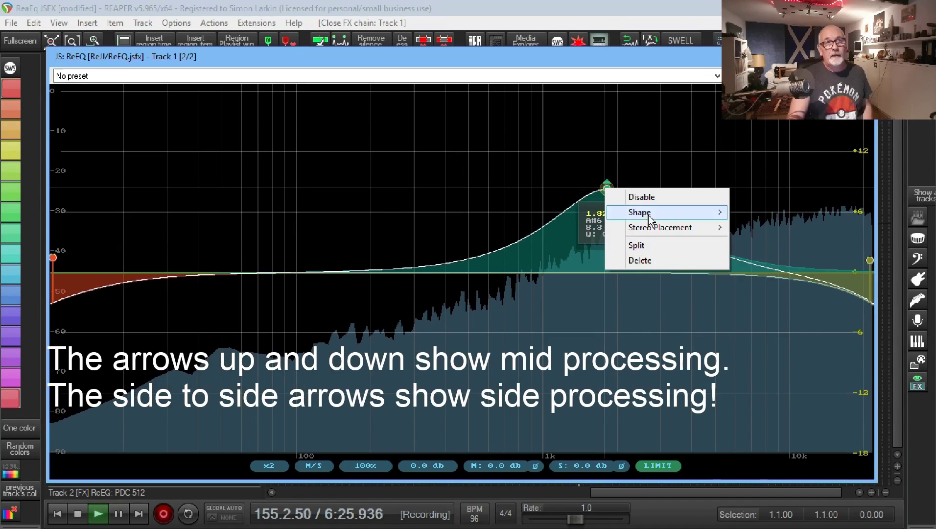
pyautogui.moveTo(715, 228)
pyautogui.click(753, 258)
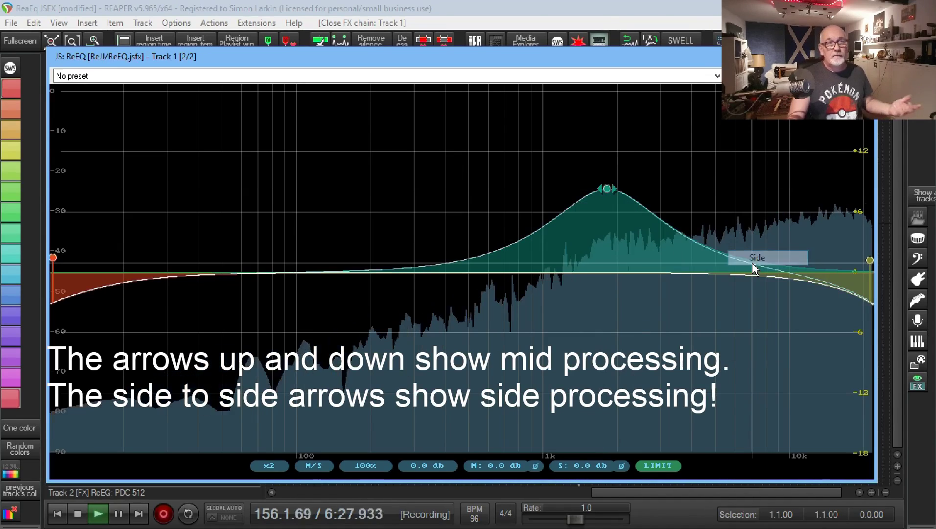
pyautogui.moveTo(592, 235); pyautogui.dragTo(535, 249)
# Change the band to a Low Cut and move it down to about 70.5 Hz
pyautogui.rightClick(535, 250)
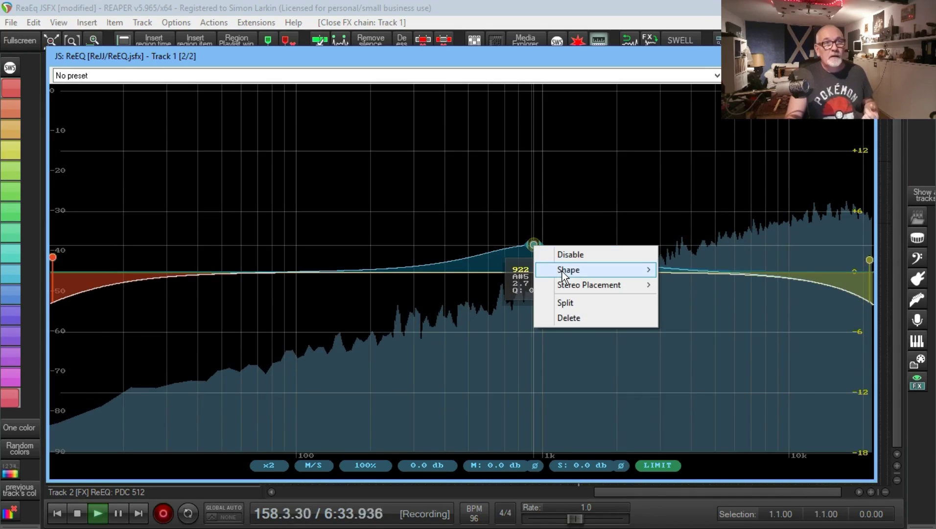
pyautogui.moveTo(562, 271)
pyautogui.click(669, 284)
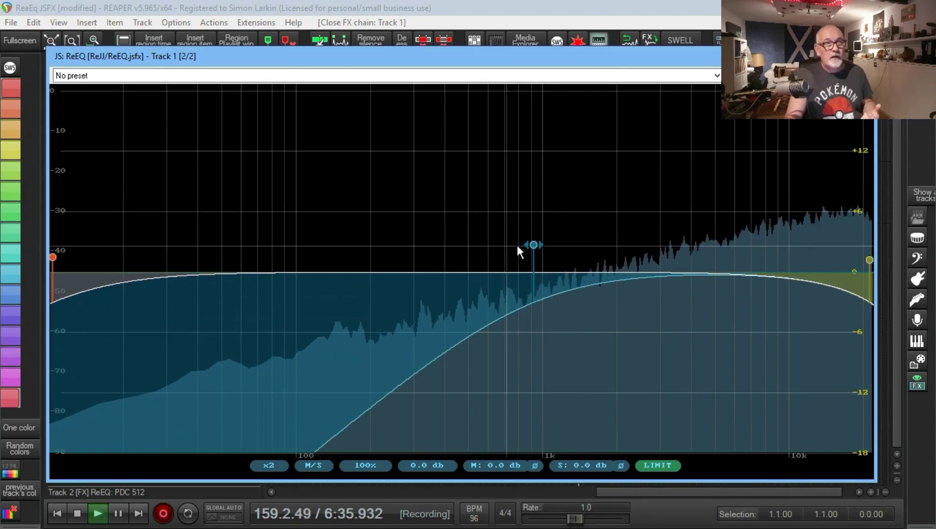
pyautogui.moveTo(533, 244); pyautogui.dragTo(259, 228)
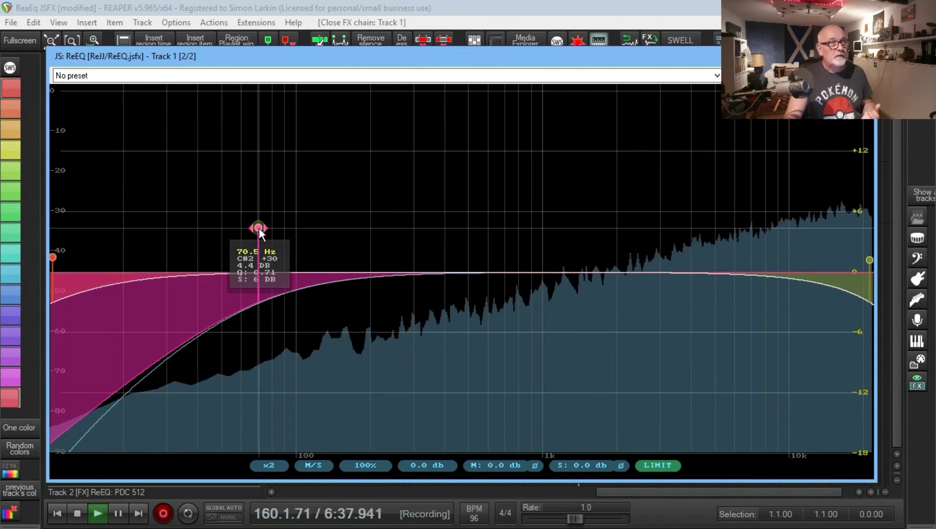
# Steepen the 70.5 Hz low cut's slope, then return it to a gentle 6 dB
pyautogui.scroll(-3, 259, 228)
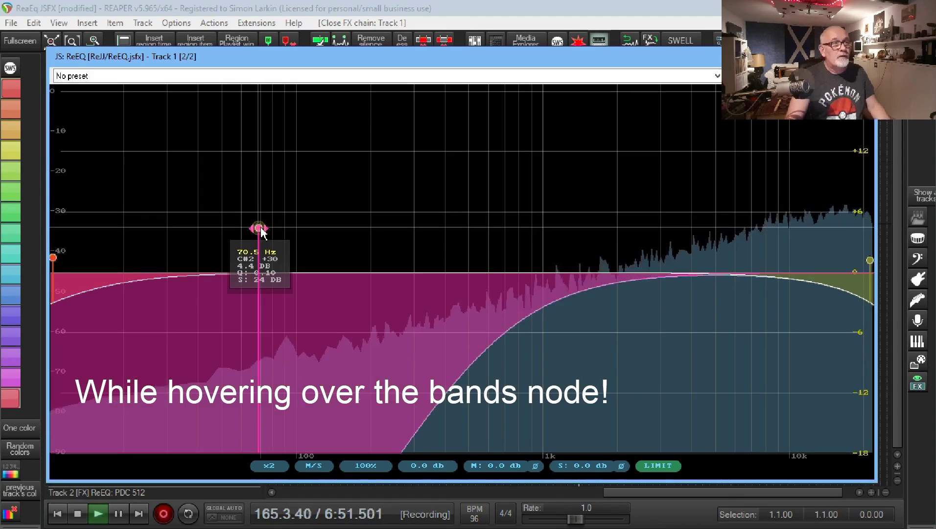
pyautogui.rightClick(262, 233)
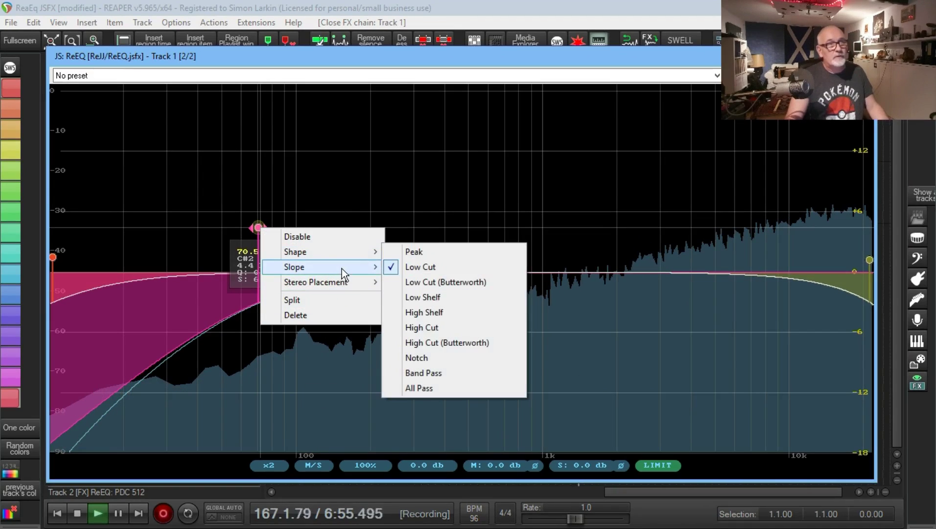
pyautogui.moveTo(341, 268)
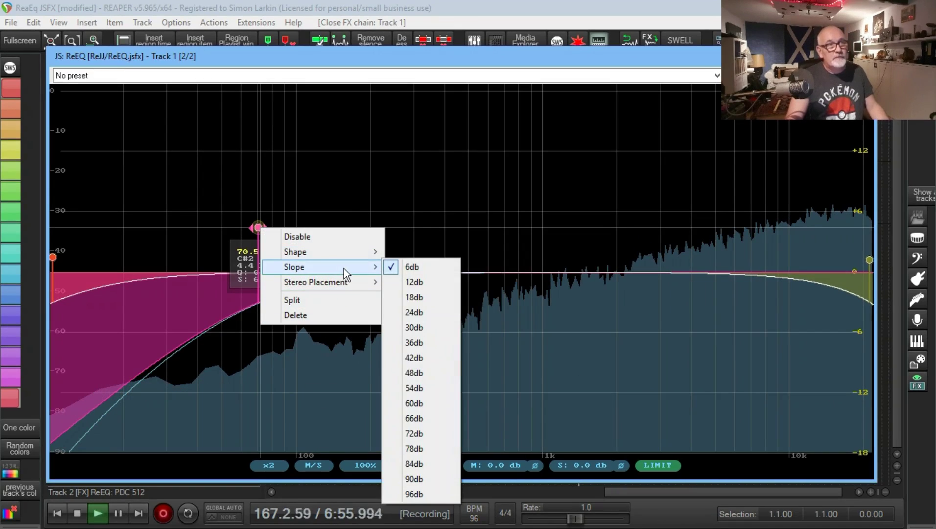
pyautogui.click(415, 167)
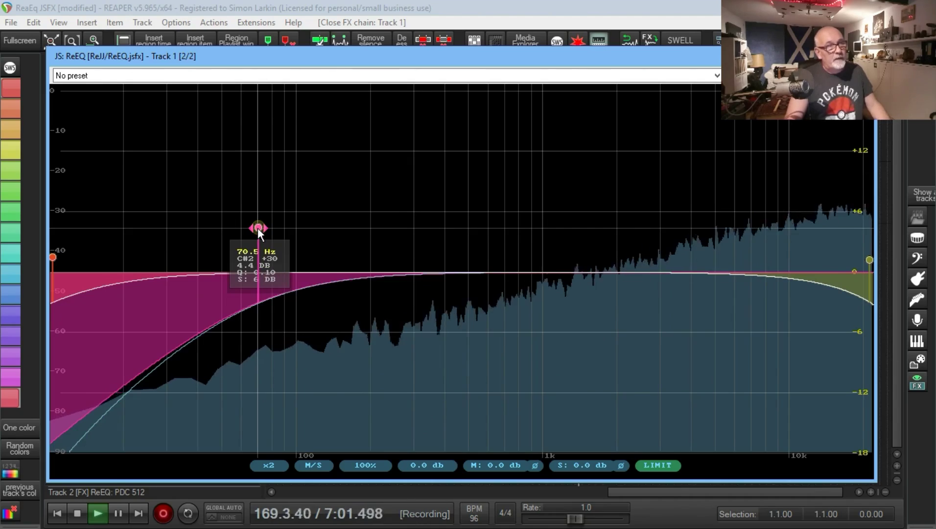
pyautogui.scroll(8, 258, 231)
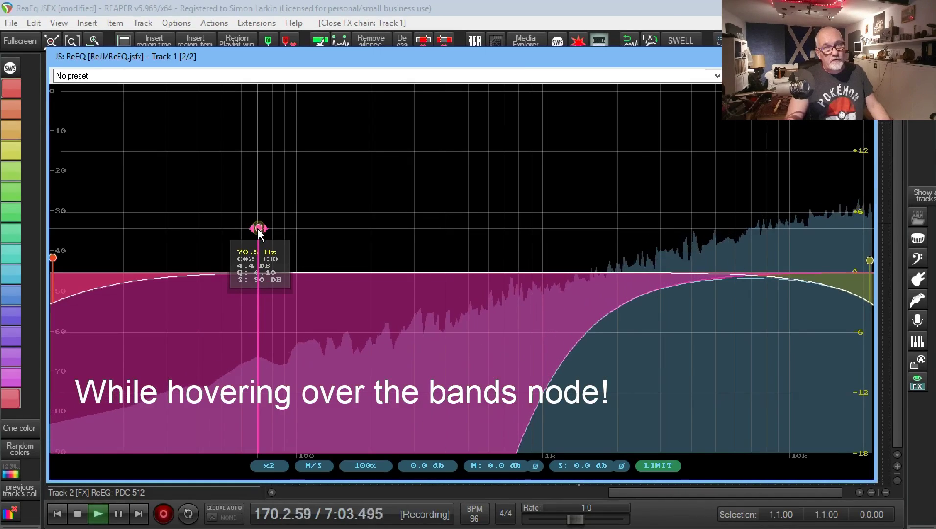
pyautogui.scroll(-8, 258, 231)
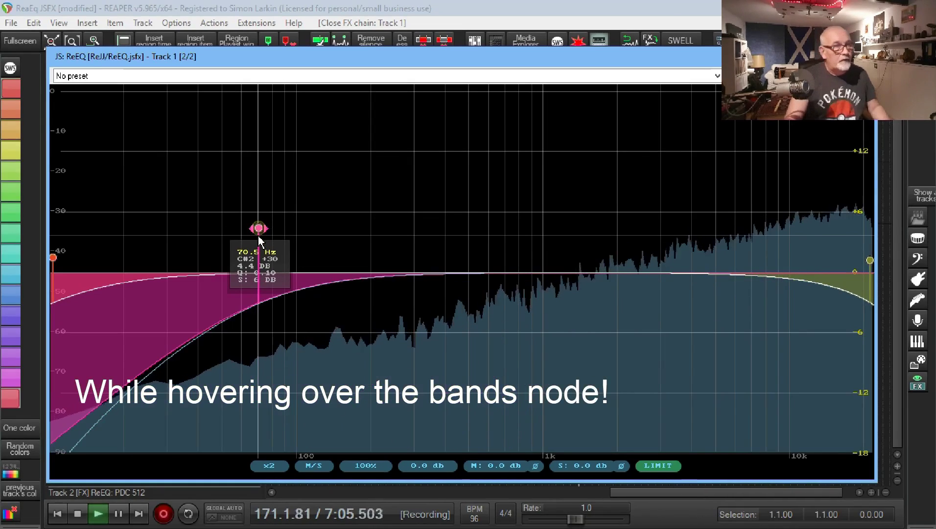
# Make the 70.5 Hz band a Low Cut (Butterworth) and adjust its slope
pyautogui.rightClick(259, 229)
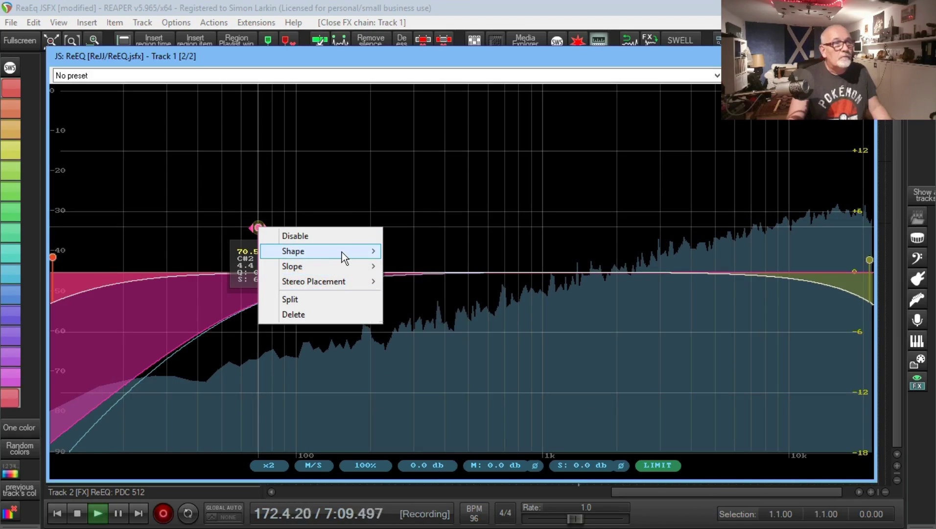
pyautogui.moveTo(343, 251)
pyautogui.click(440, 279)
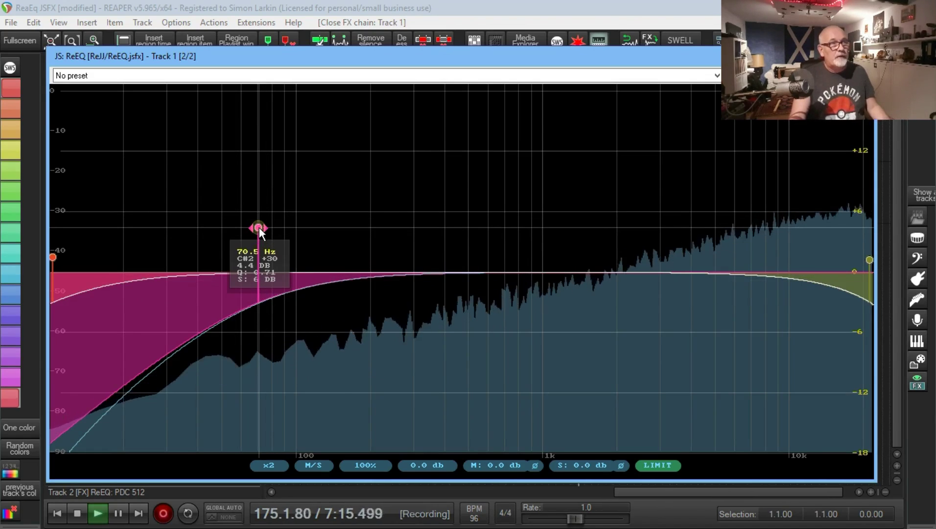
pyautogui.scroll(4, 259, 228)
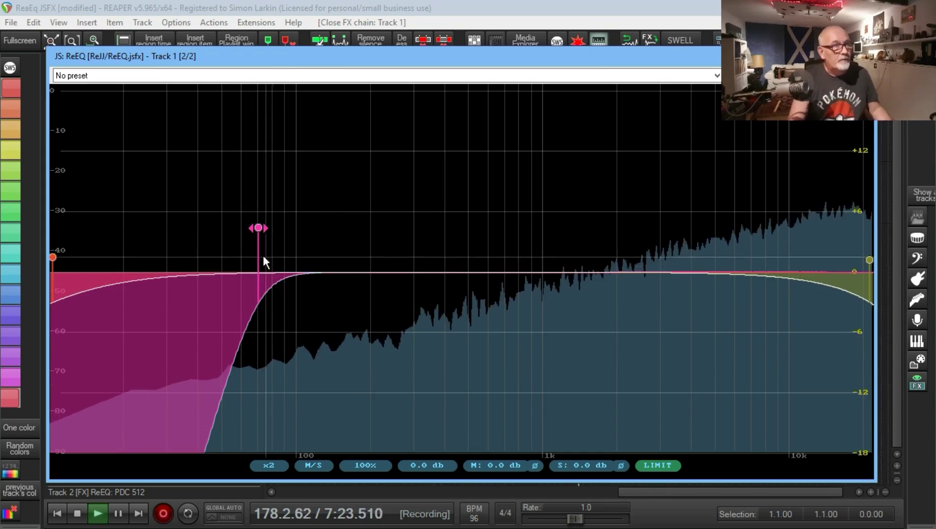
pyautogui.moveTo(260, 229)
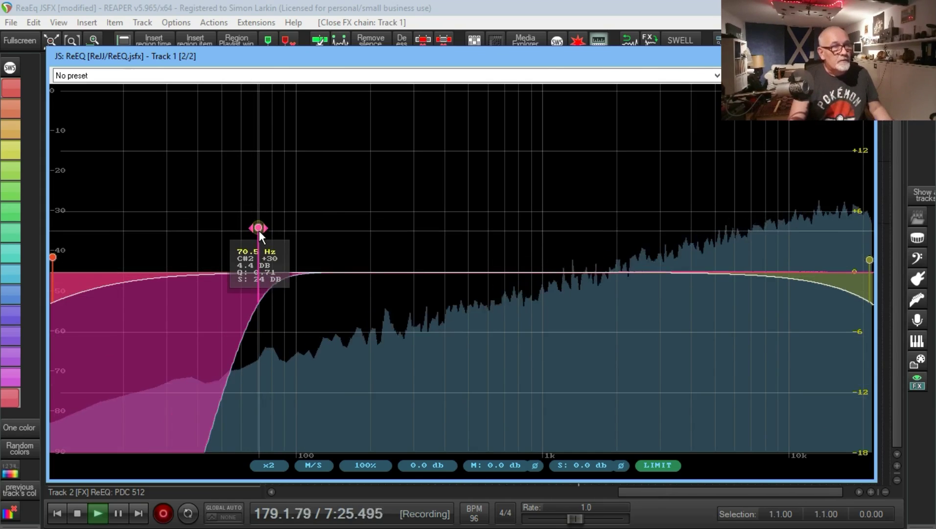
pyautogui.scroll(6, 259, 230)
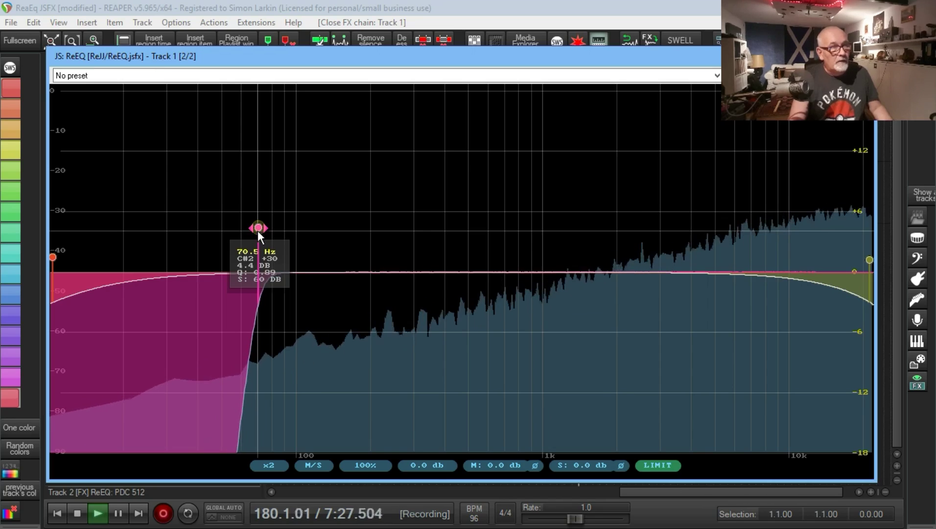
pyautogui.scroll(-8, 256, 230)
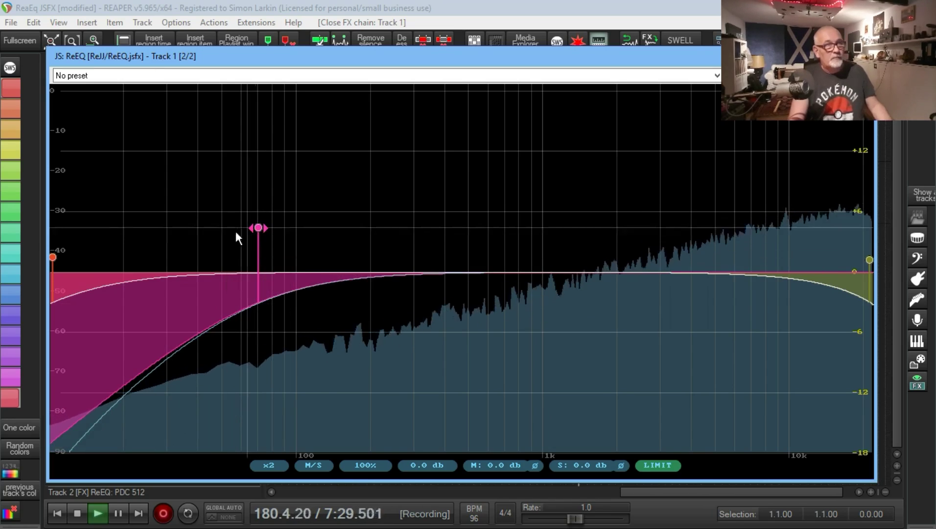
# Compare the standard Low Cut with Butterworth, steepening the Butterworth slope
pyautogui.rightClick(258, 228)
pyautogui.moveTo(305, 256)
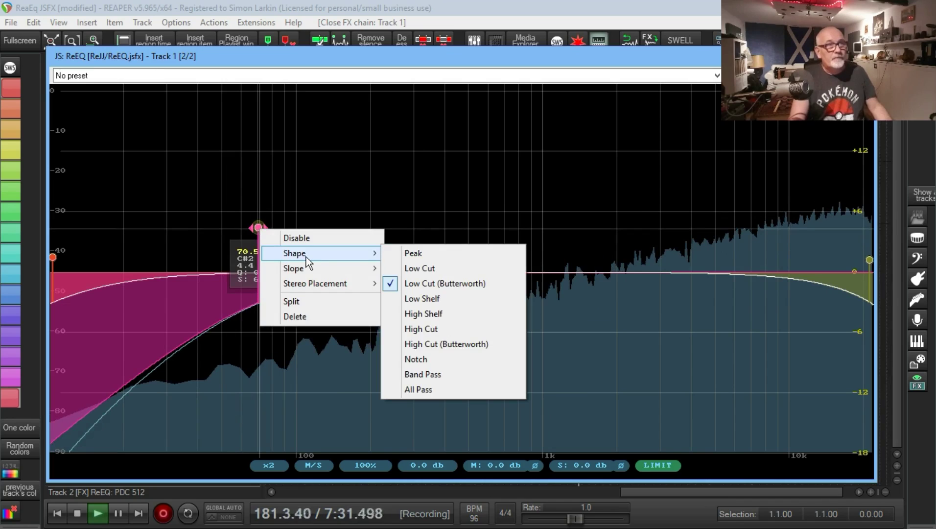
pyautogui.click(450, 270)
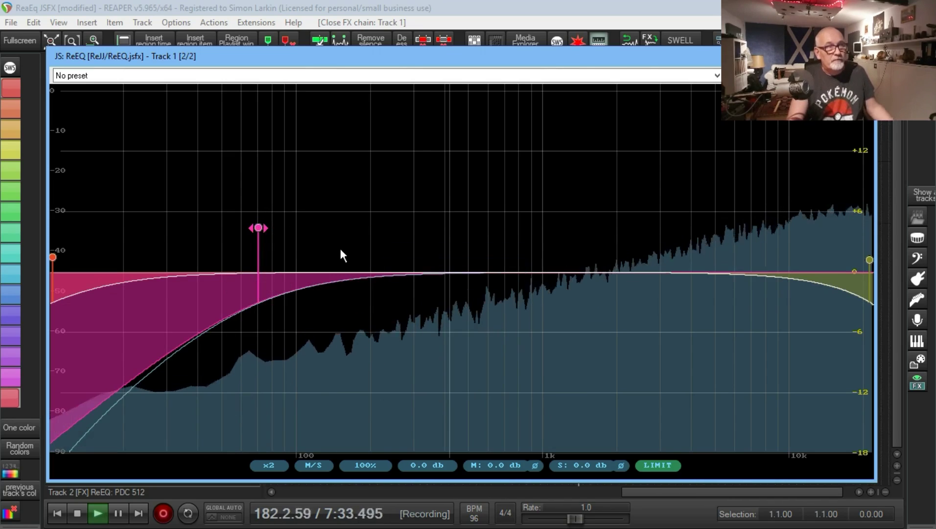
pyautogui.rightClick(258, 228)
pyautogui.moveTo(312, 262)
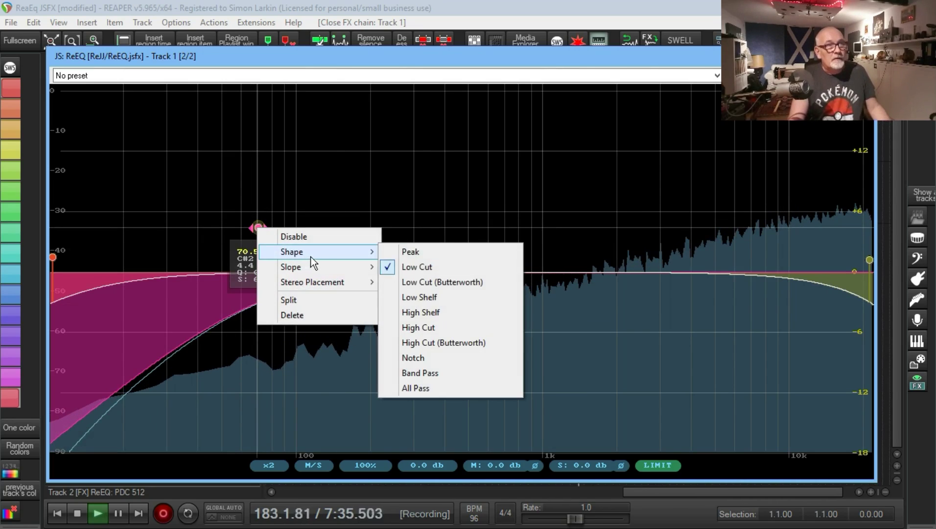
pyautogui.click(442, 283)
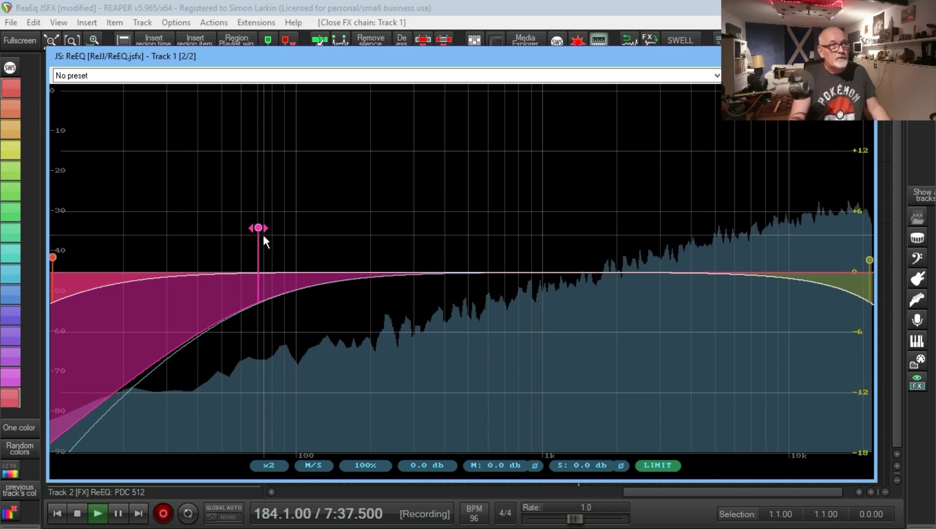
pyautogui.scroll(2, 259, 229)
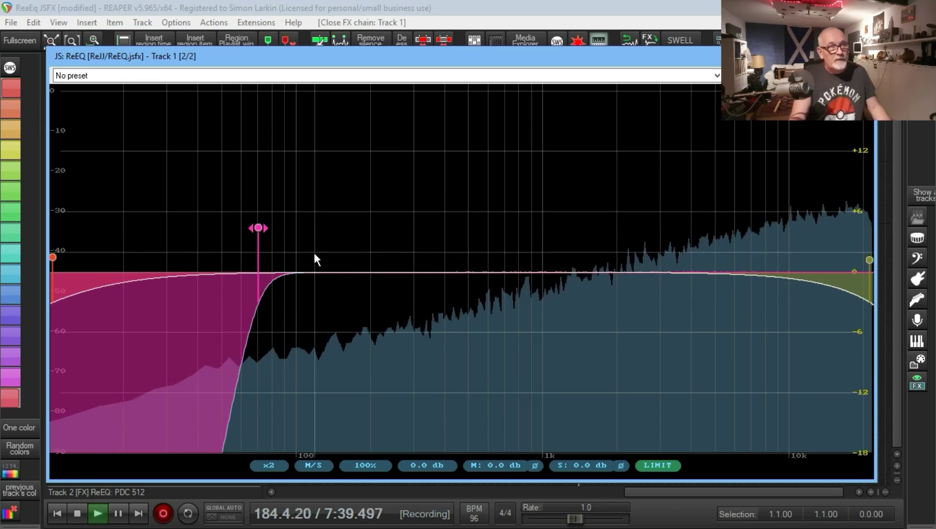
pyautogui.scroll(1, 258, 229)
# Set the band back to a standard Low Cut with a very steep slope
pyautogui.rightClick(258, 229)
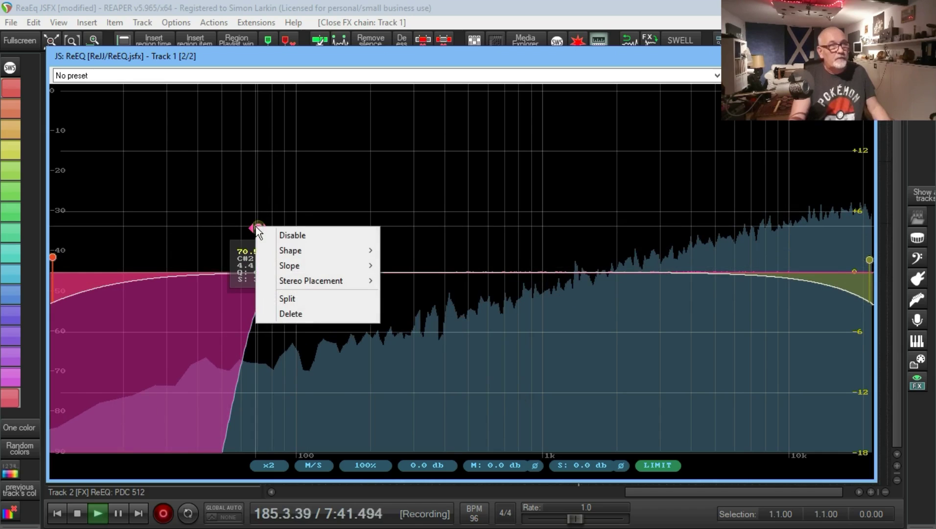
pyautogui.moveTo(305, 250)
pyautogui.click(418, 265)
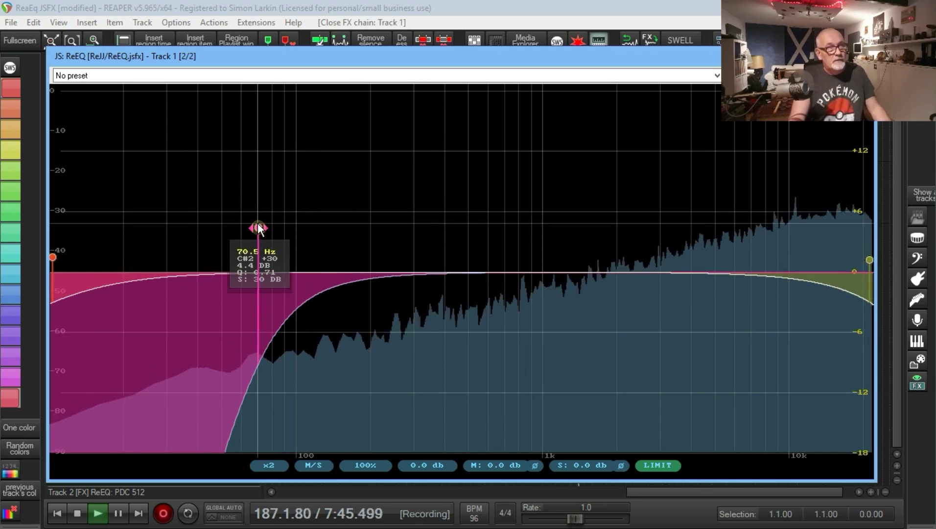
pyautogui.scroll(-5, 258, 228)
pyautogui.scroll(2, 258, 228)
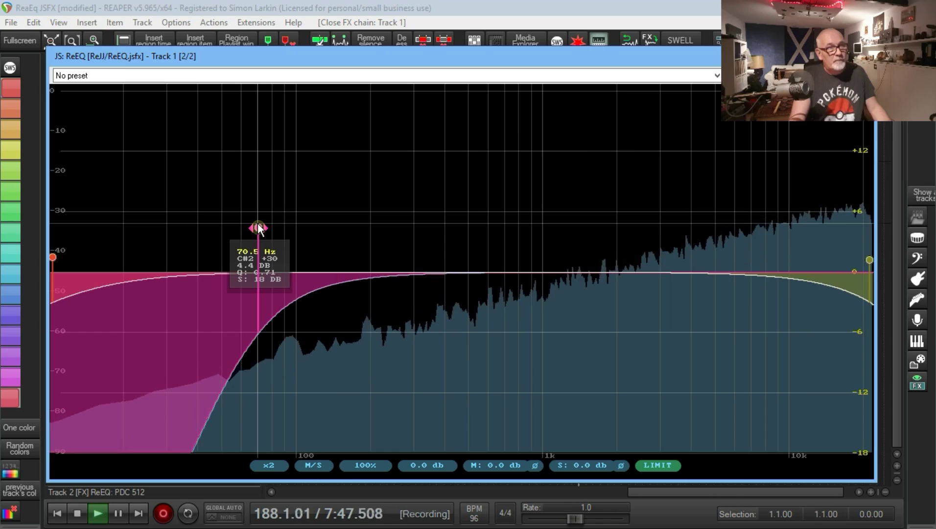
pyautogui.scroll(10, 258, 228)
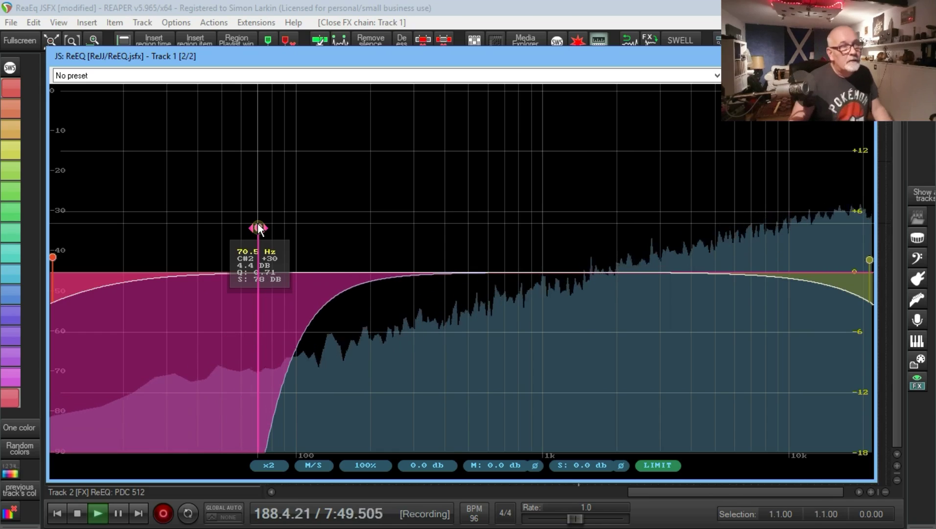
pyautogui.scroll(-3, 259, 227)
# Turn the band into a Low Shelf boosting about 8.7 dB and adjust its Q
pyautogui.rightClick(258, 228)
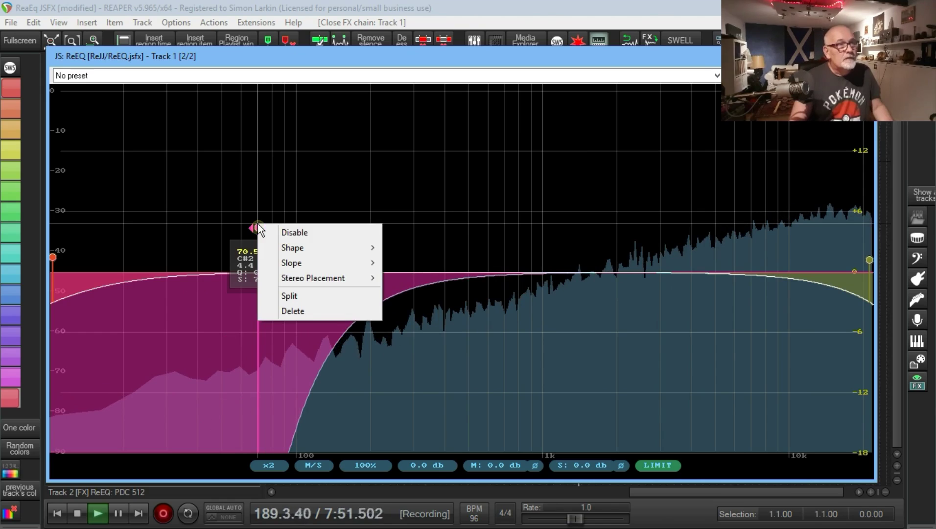
pyautogui.moveTo(299, 249)
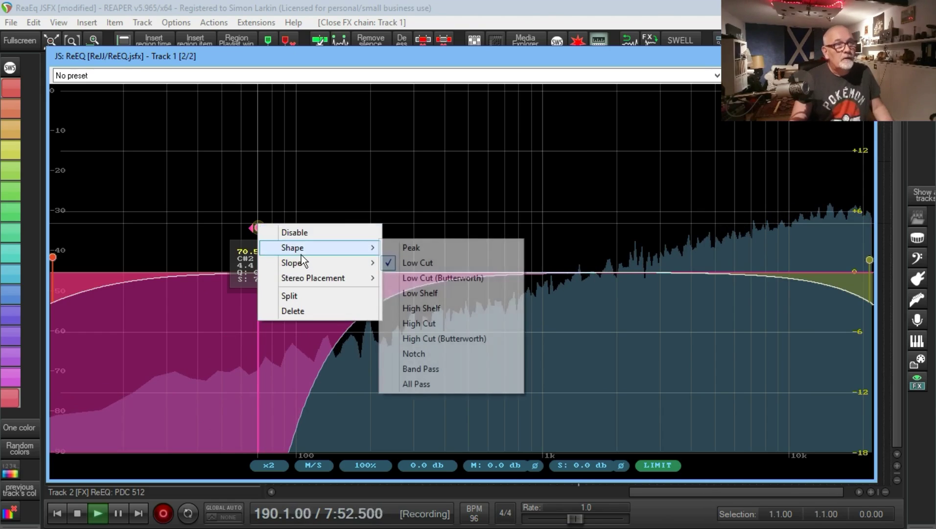
pyautogui.click(453, 293)
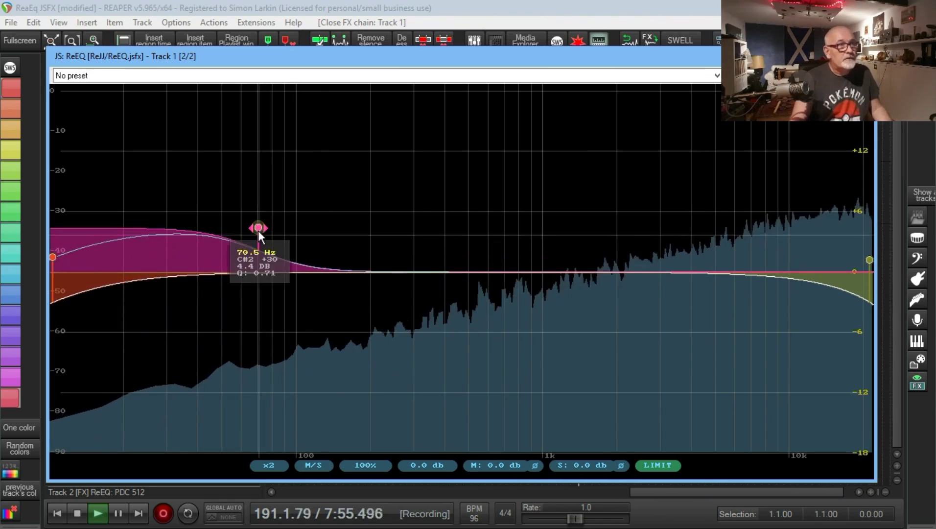
pyautogui.moveTo(258, 230); pyautogui.dragTo(255, 184)
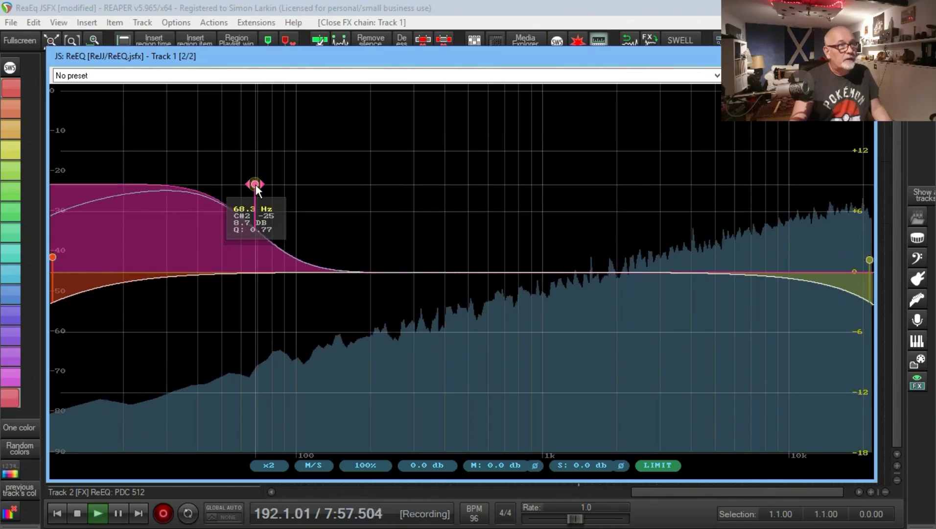
pyautogui.scroll(-8, 255, 184)
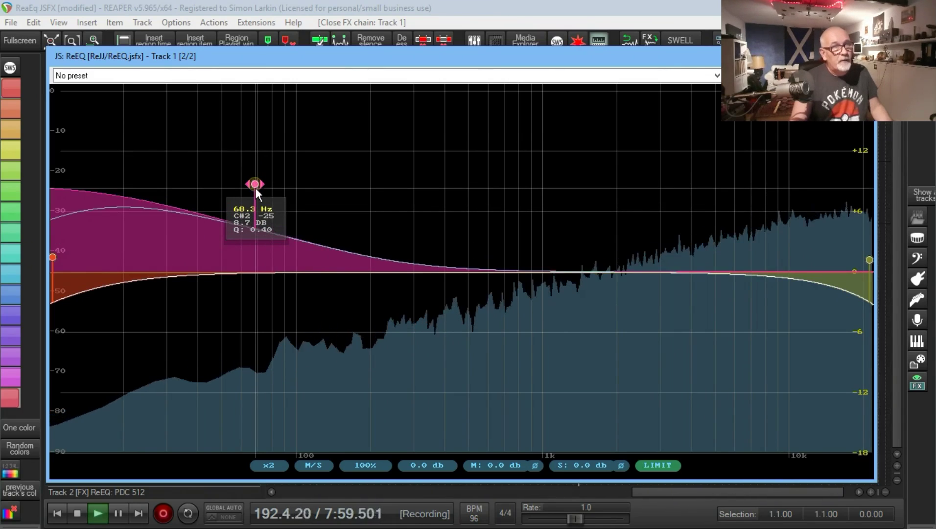
pyautogui.scroll(15, 255, 188)
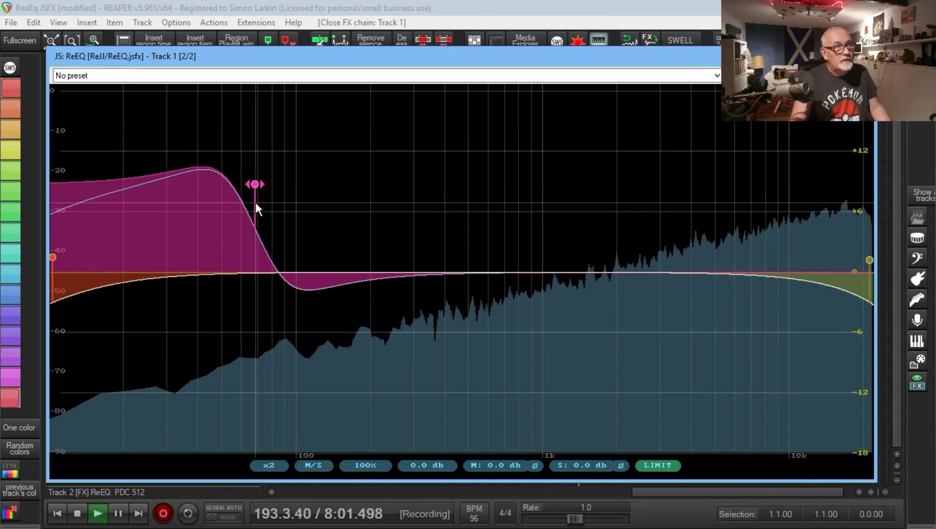
pyautogui.scroll(-10, 255, 185)
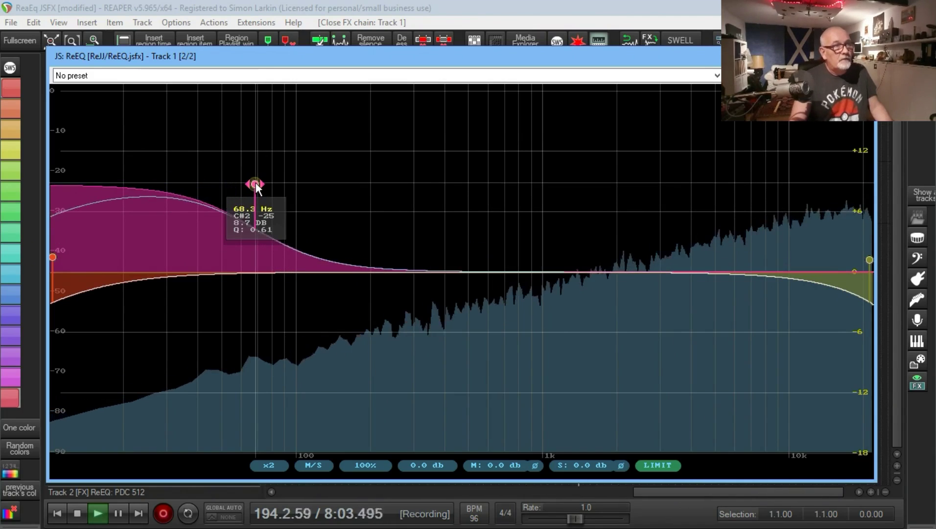
pyautogui.scroll(-6, 255, 185)
# Change it to a High Shelf with lower Q at about 2.73 kHz
pyautogui.rightClick(255, 185)
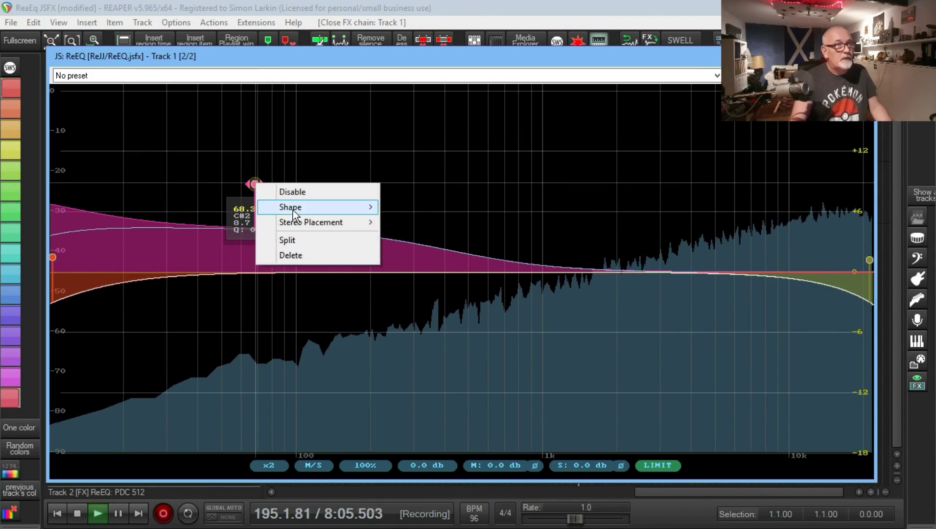
pyautogui.moveTo(296, 213)
pyautogui.click(452, 273)
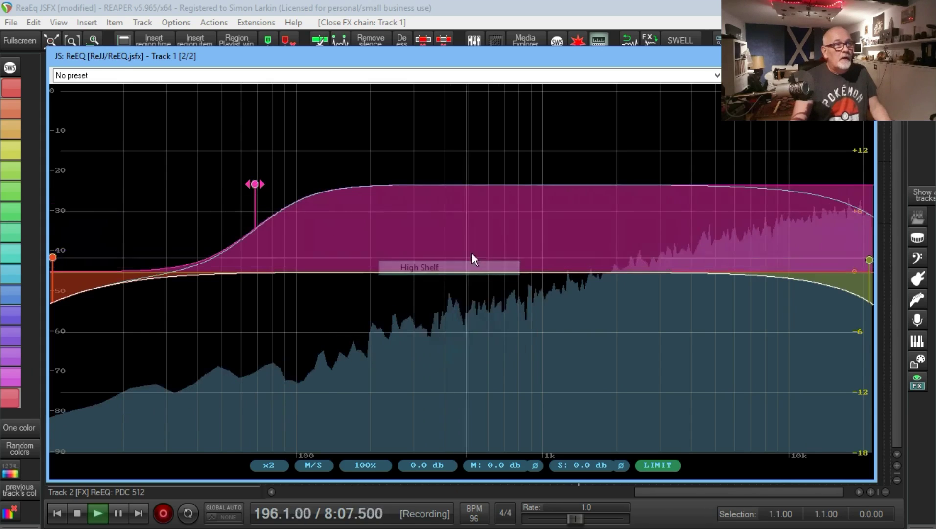
pyautogui.scroll(-5, 256, 184)
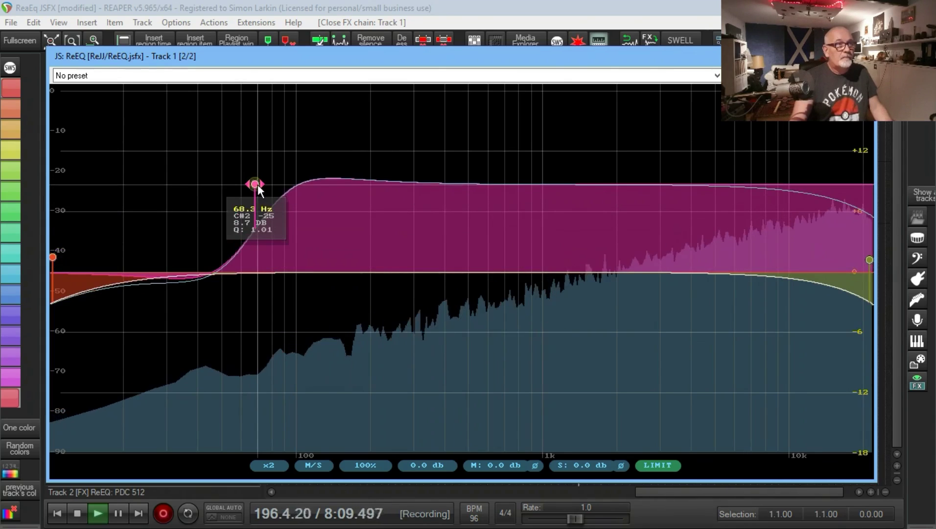
pyautogui.moveTo(256, 184); pyautogui.dragTo(648, 178)
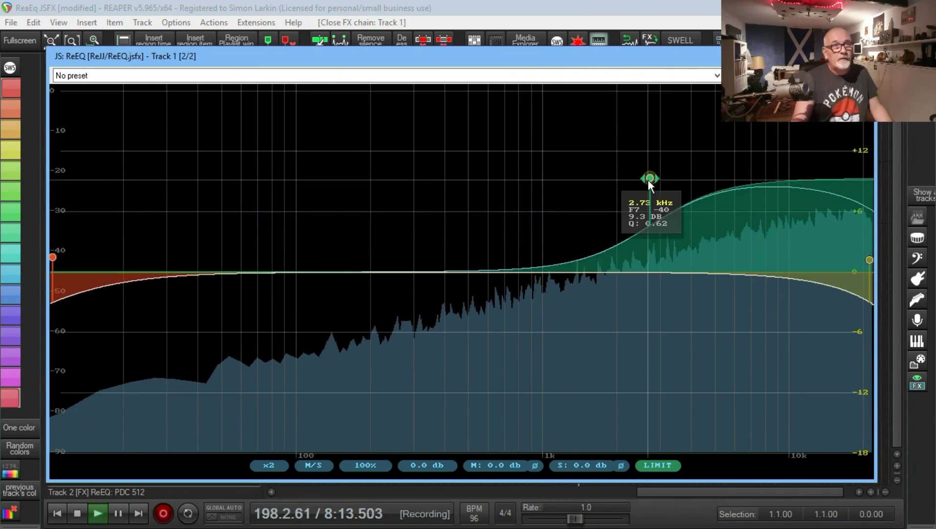
# Change the 2.73 kHz ReEQ band's shape to High Cut
pyautogui.rightClick(650, 181)
pyautogui.moveTo(689, 209)
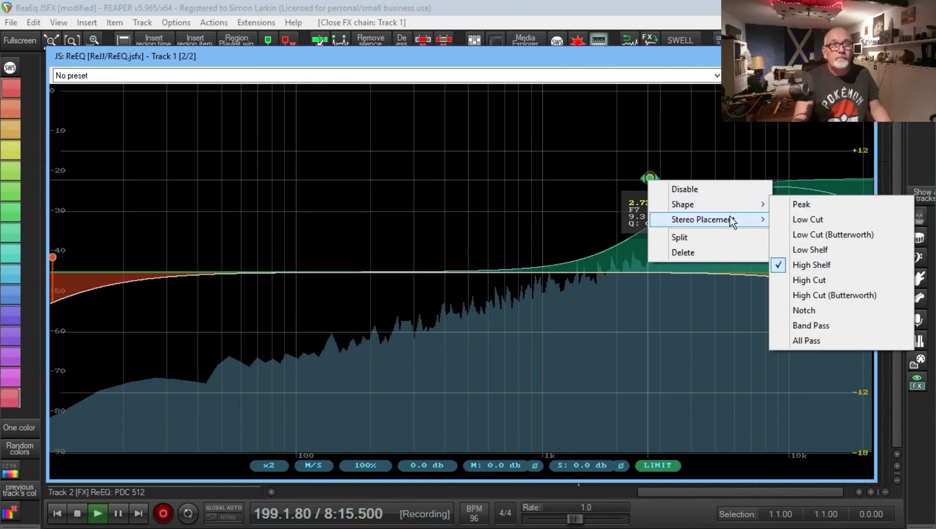
pyautogui.click(830, 283)
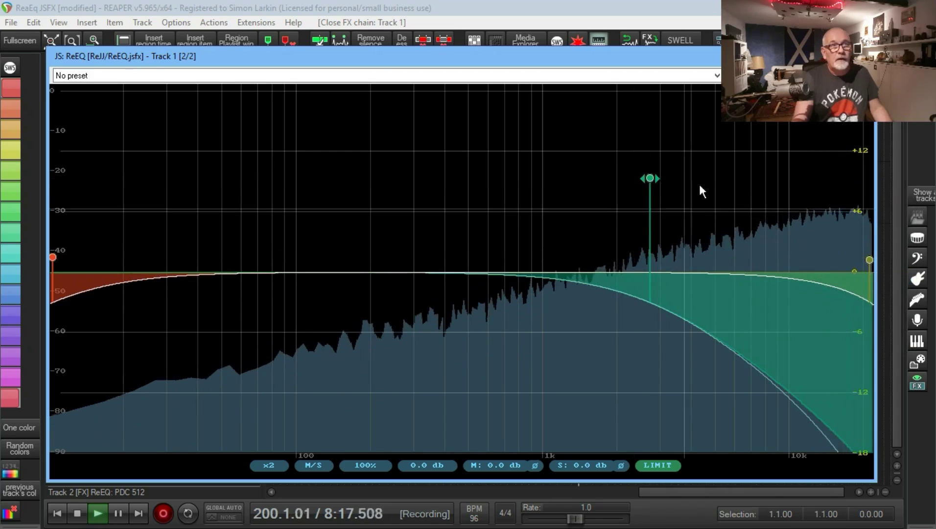
# Switch the band to a Butterworth high cut and raise its slope to 24 dB
pyautogui.rightClick(650, 178)
pyautogui.moveTo(710, 222)
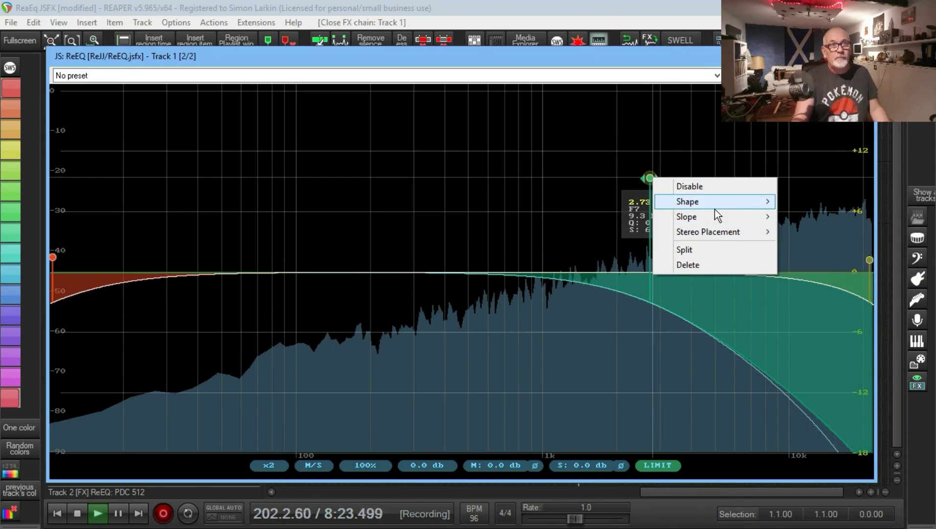
pyautogui.moveTo(715, 206)
pyautogui.click(839, 292)
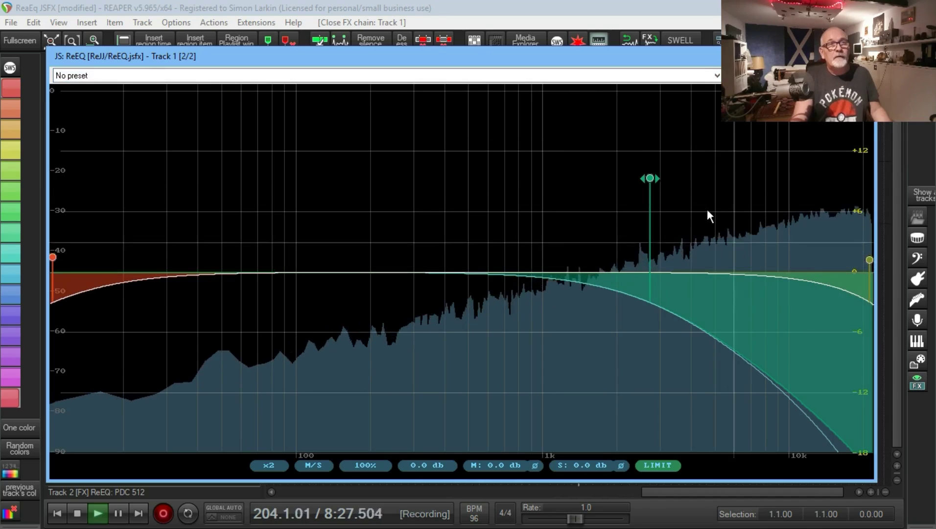
pyautogui.moveTo(657, 185)
pyautogui.scroll(4, 651, 180)
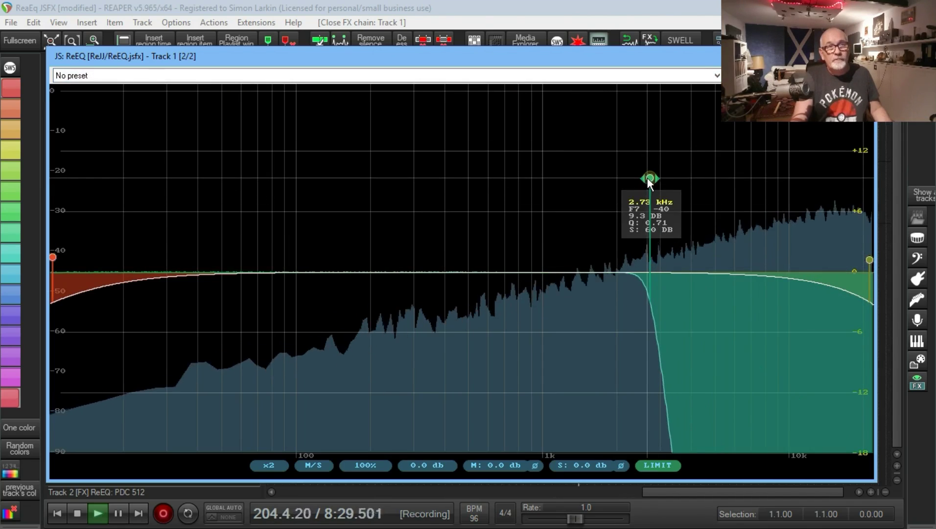
pyautogui.scroll(-1, 649, 182)
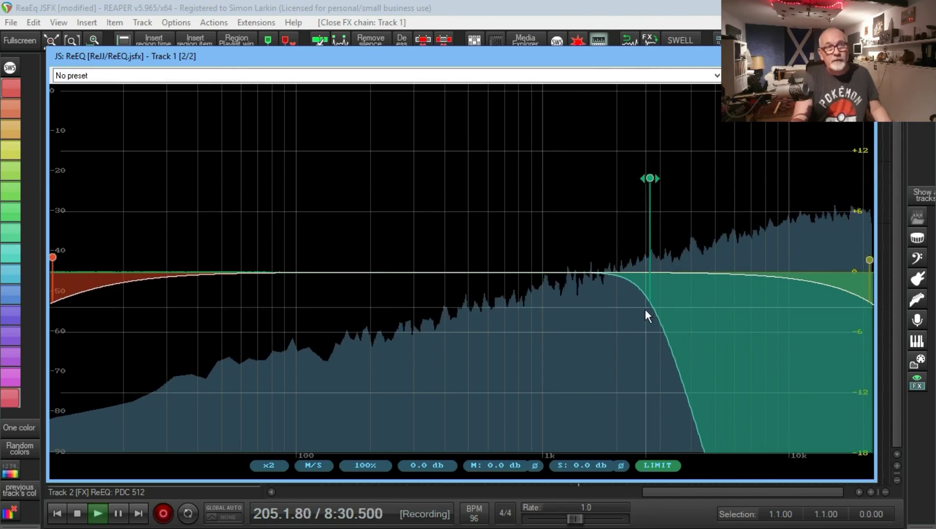
# Make the band a notch, move it to 1.10 kHz, and set its Q to 1.15
pyautogui.rightClick(649, 180)
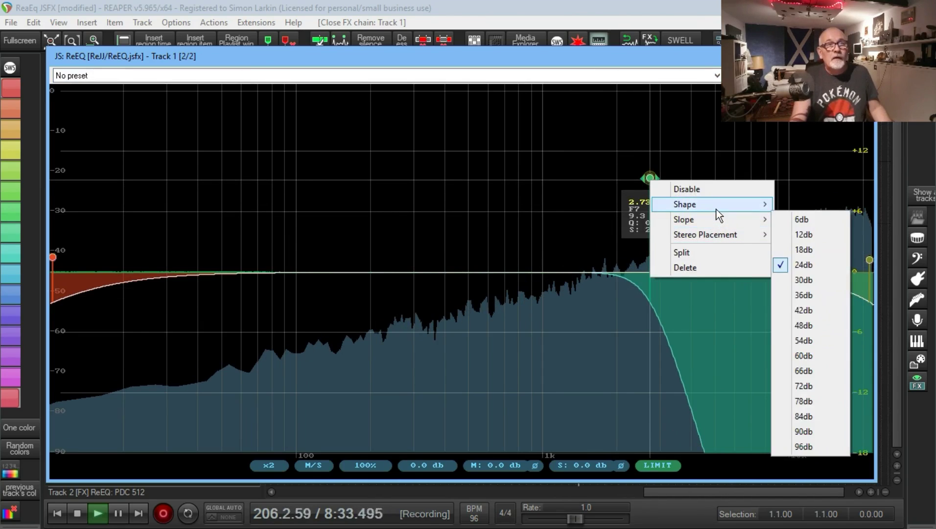
pyautogui.moveTo(716, 211)
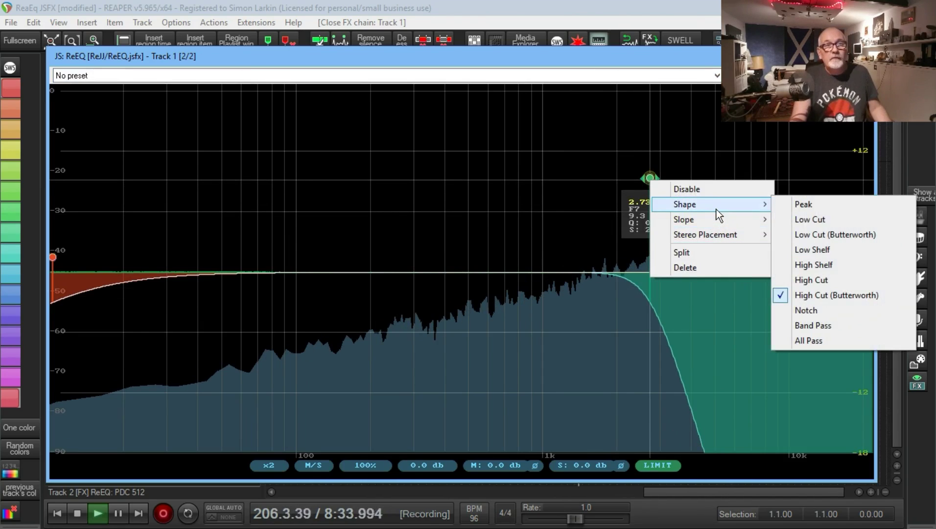
pyautogui.click(853, 310)
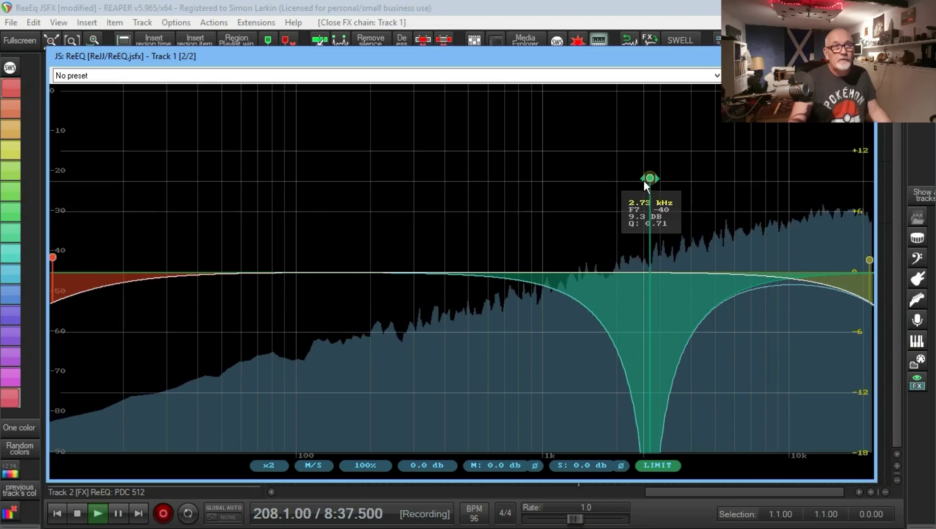
pyautogui.moveTo(643, 180); pyautogui.dragTo(550, 172)
pyautogui.scroll(5, 551, 171)
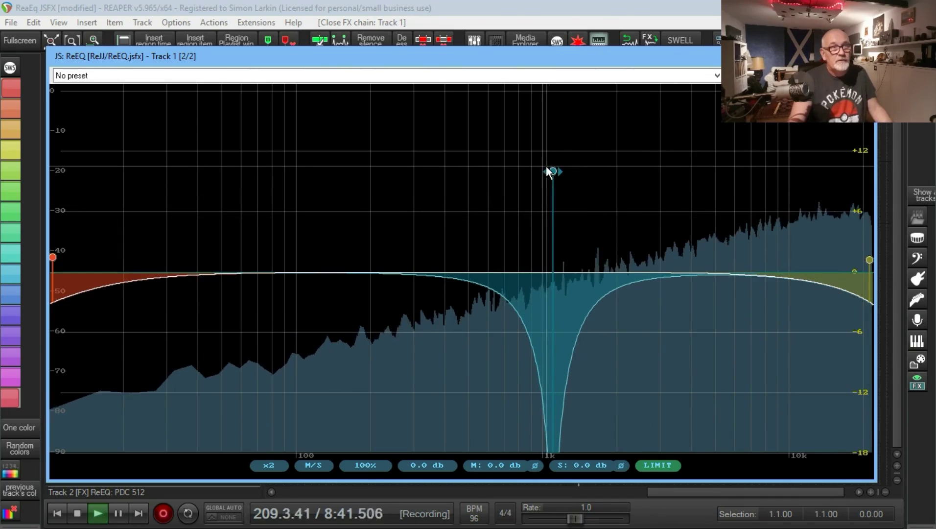
pyautogui.scroll(15, 550, 170)
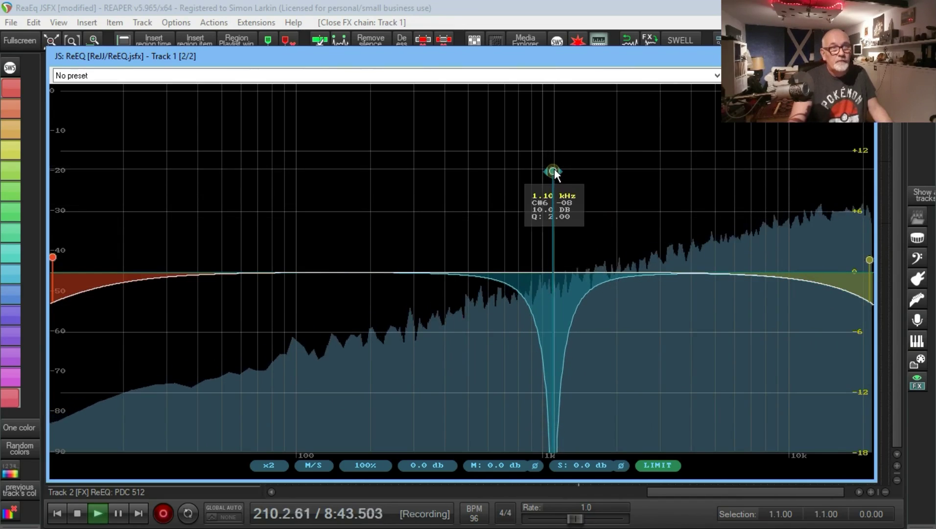
pyautogui.scroll(8, 553, 170)
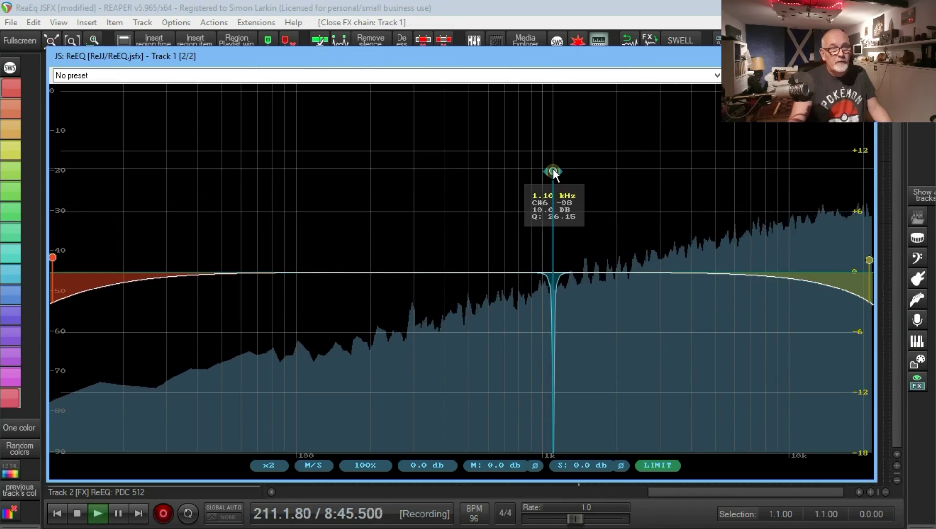
pyautogui.scroll(-20, 552, 170)
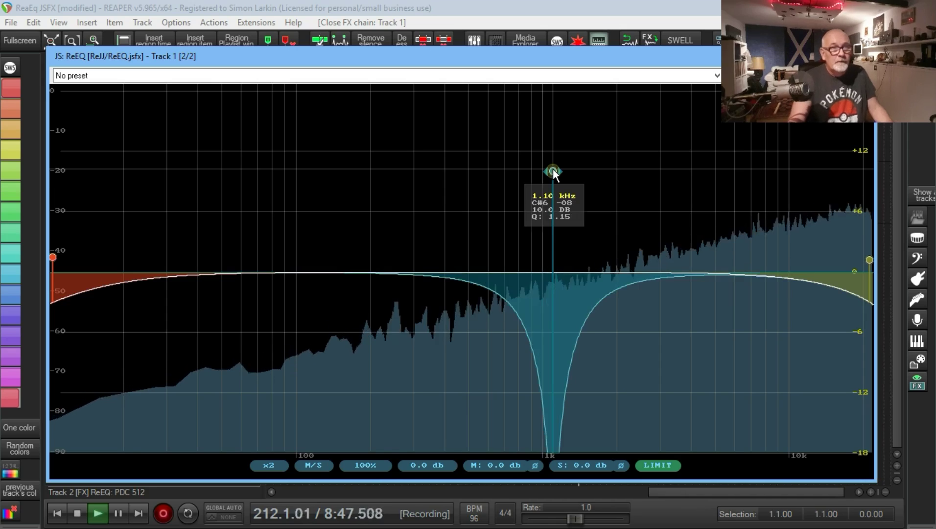
# Convert the notch to a band pass, raise Q to 11.03, and move it to 3.05 kHz
pyautogui.rightClick(553, 168)
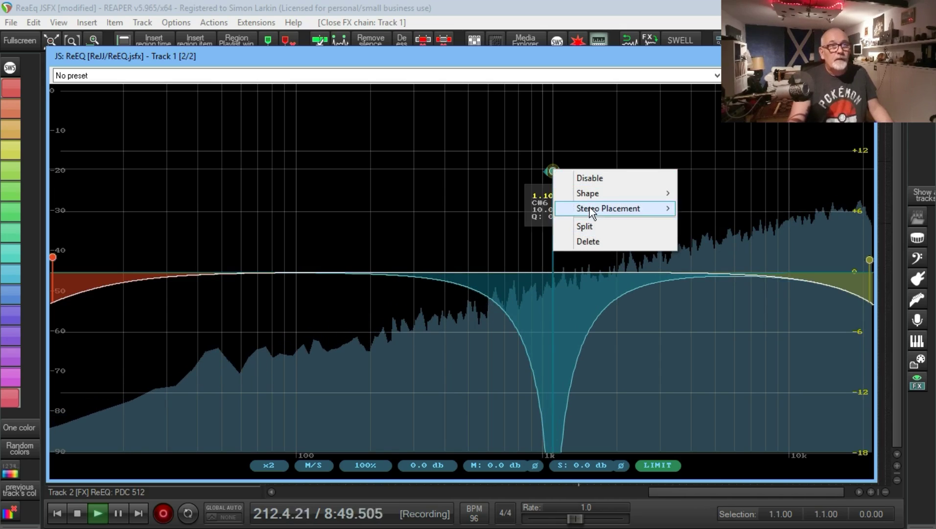
pyautogui.moveTo(591, 197)
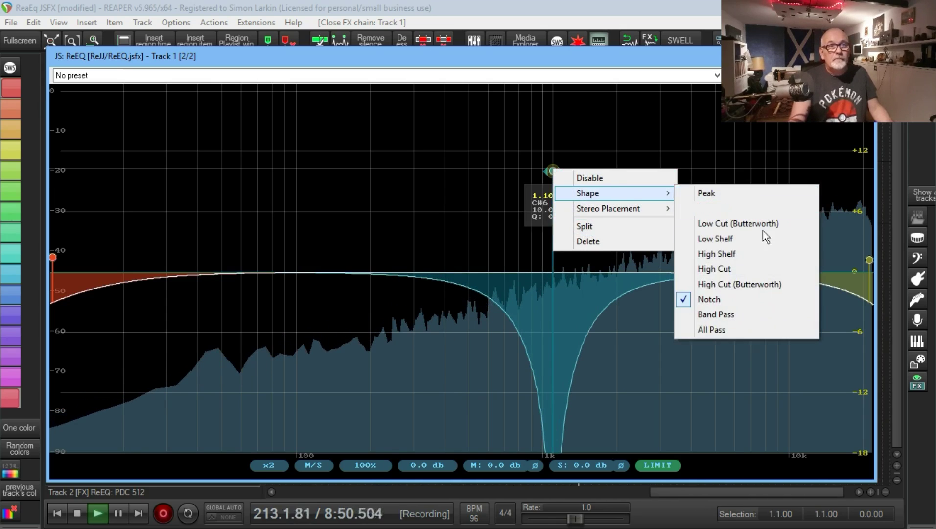
pyautogui.click(756, 314)
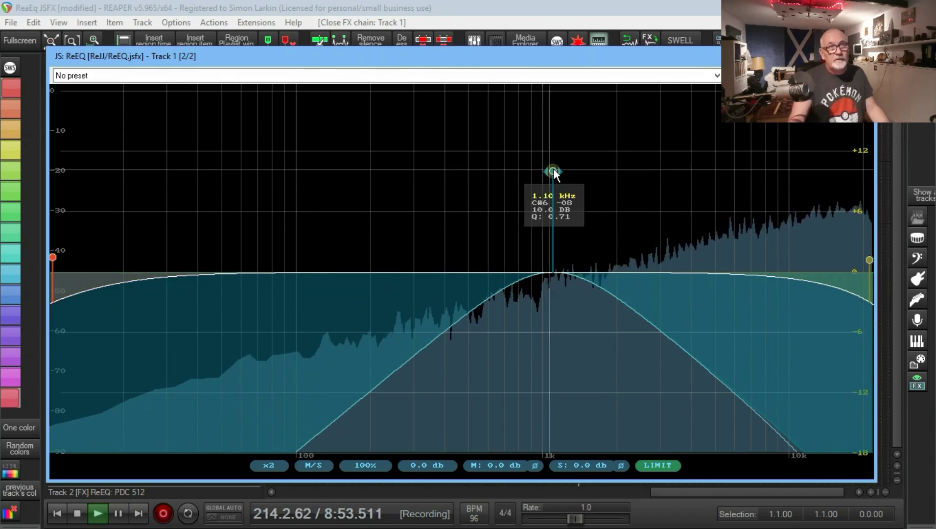
pyautogui.scroll(6, 552, 171)
pyautogui.scroll(3, 552, 171)
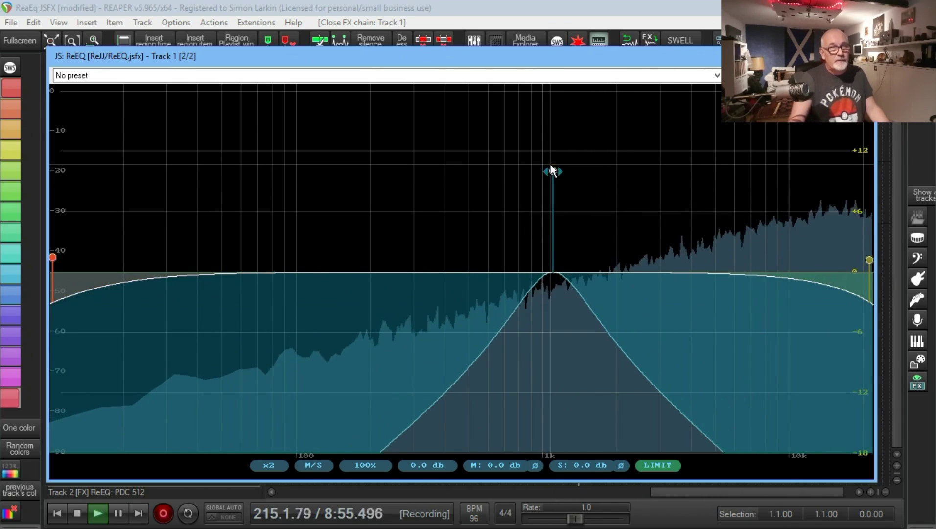
pyautogui.scroll(10, 553, 172)
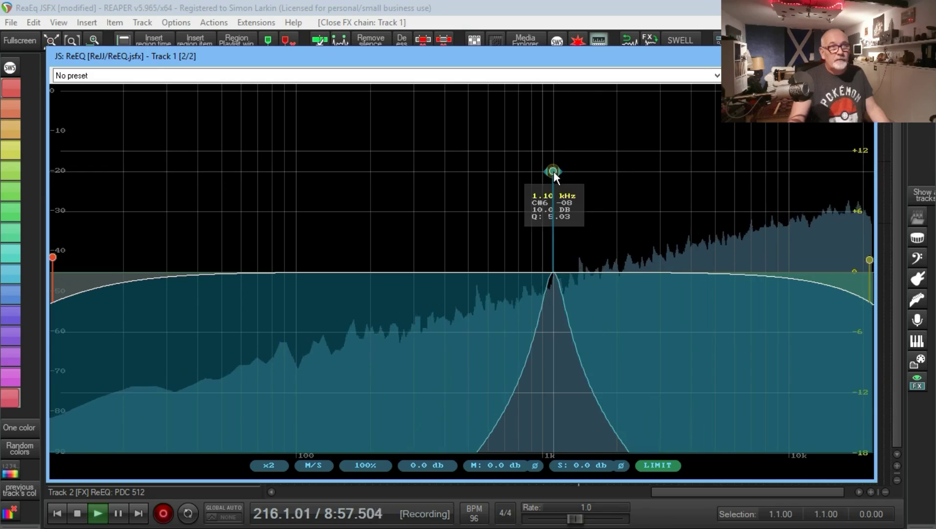
pyautogui.moveTo(552, 172); pyautogui.dragTo(662, 130)
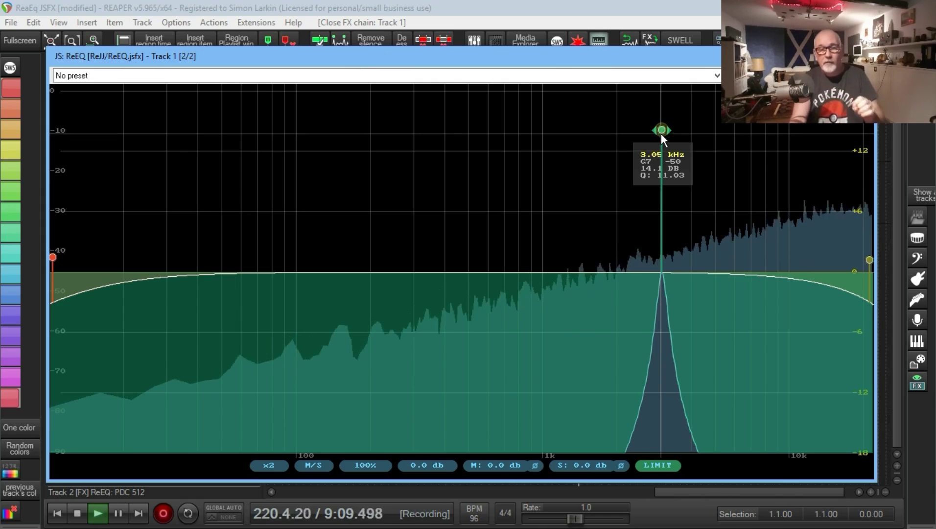
# Bring up the options menu for the 3.05 kHz band-pass band
pyautogui.moveTo(661, 130)
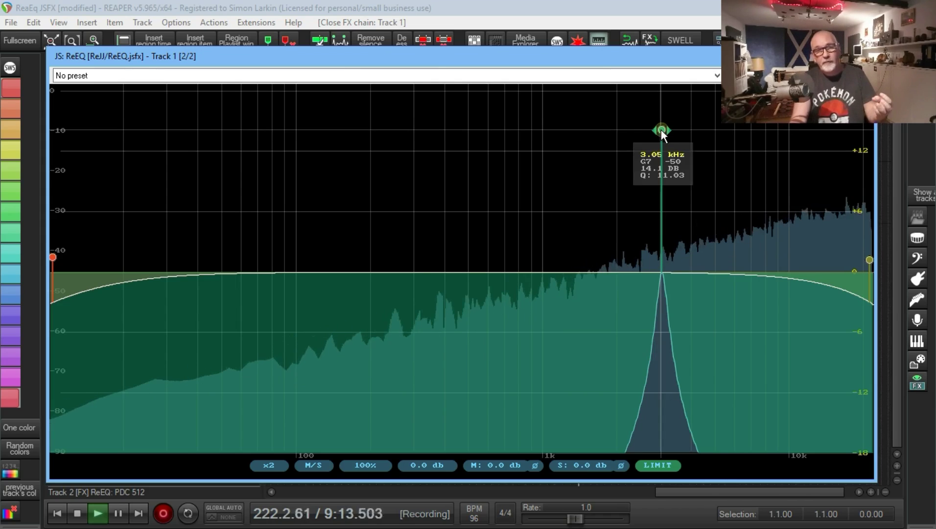
pyautogui.rightClick(660, 129)
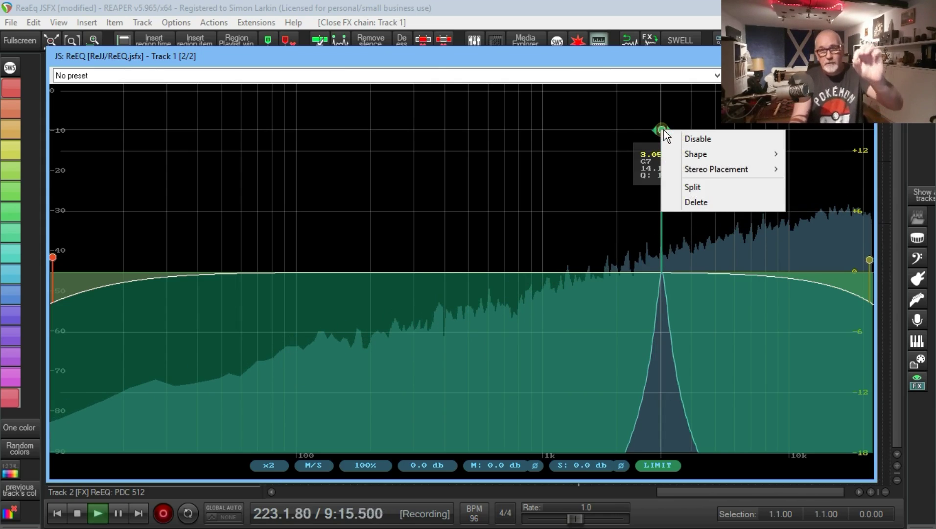